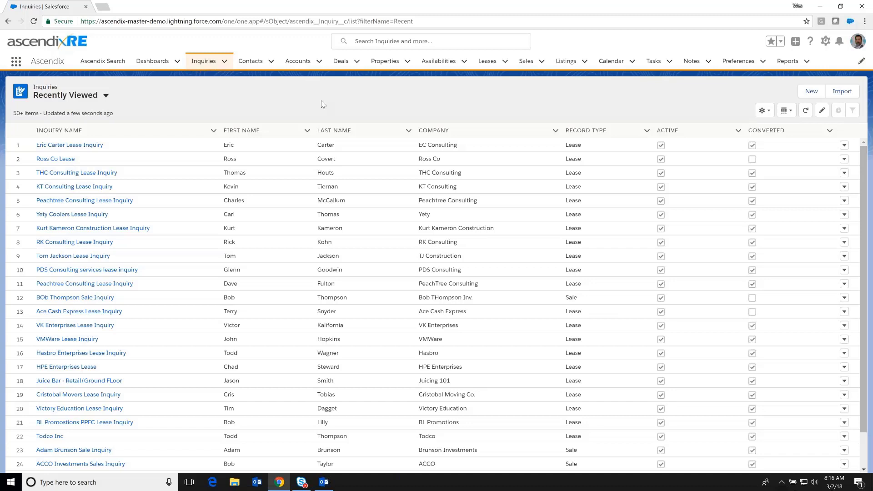
Begin a new inquiry on the Lease record type to reach its blank form.
left_click(812, 91)
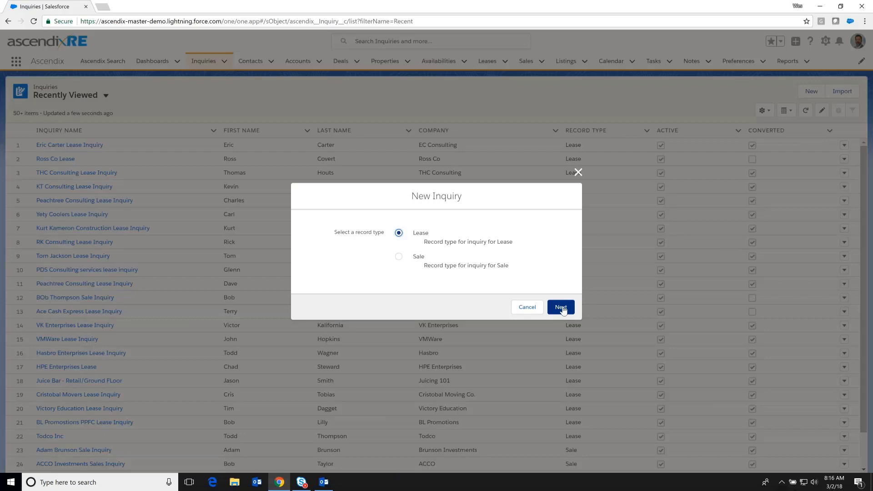
left_click(561, 308)
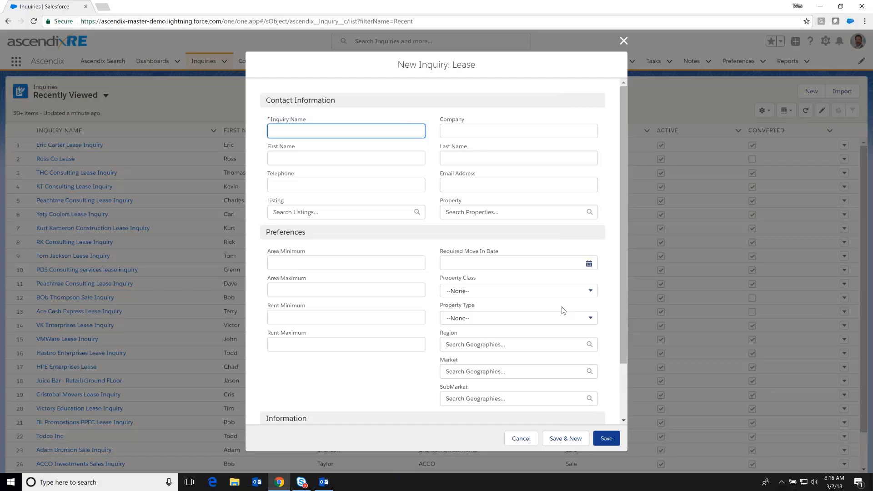
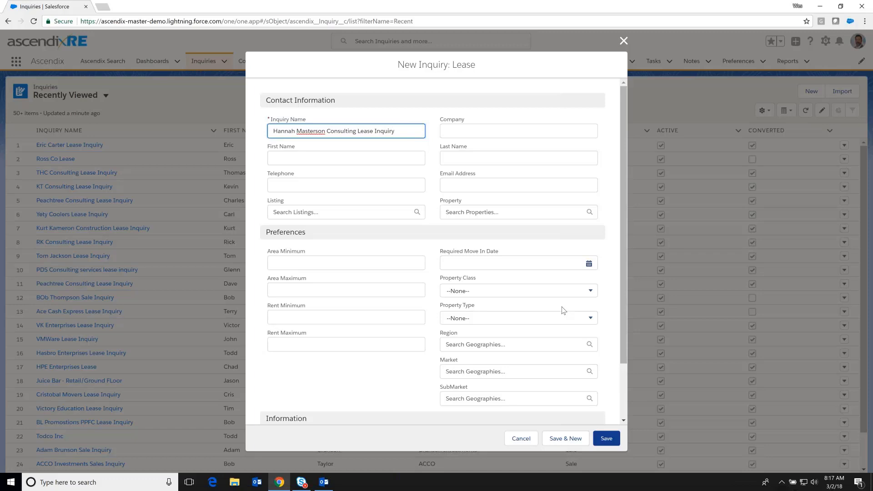
Enter the lease inquiry's name and the client's consulting company, correcting a typo in the company.
key("Tab")
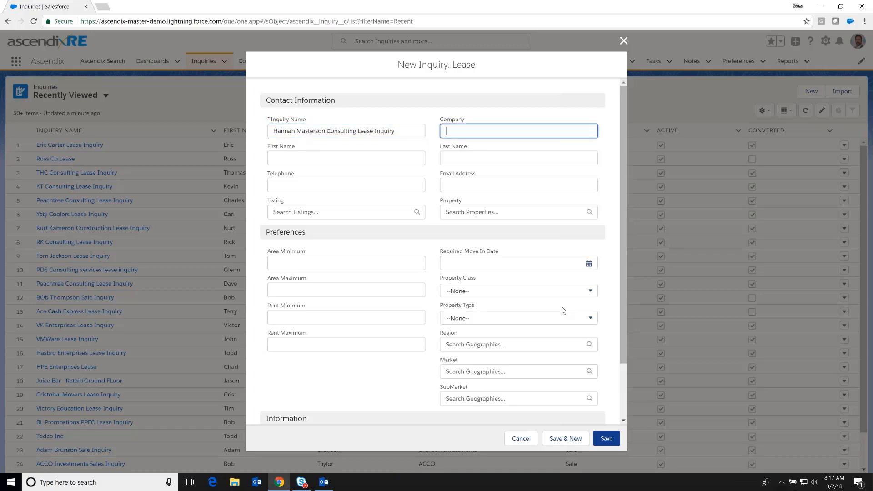
type("O")
key("BackSpace")
type("onsulting")
key("Tab")
Fill in the contact's first name, last name, telephone number and e-mail address.
key("Tab")
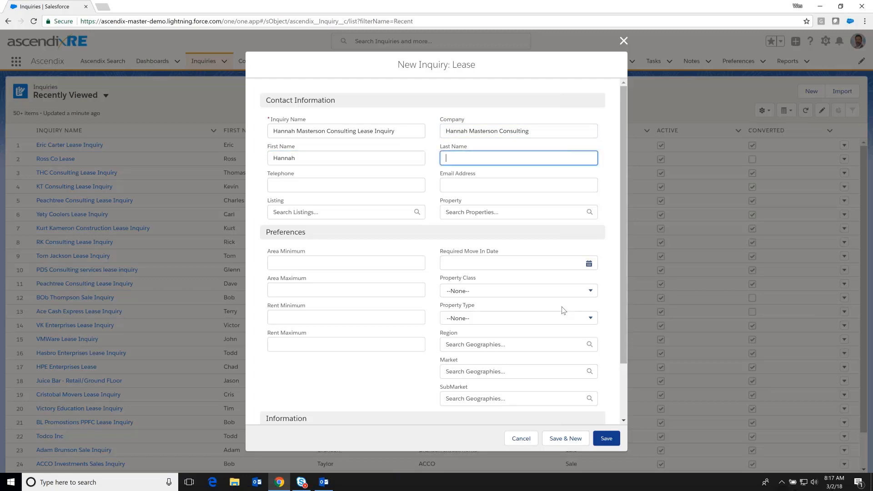
key("Tab")
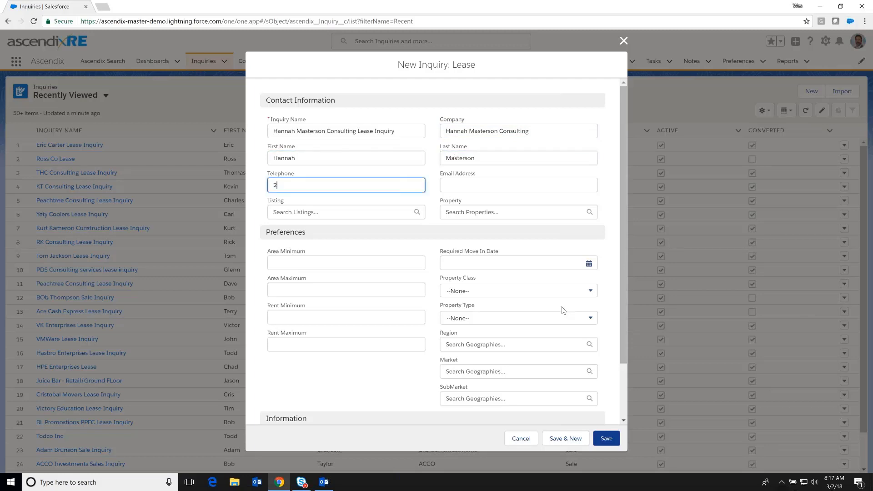
key("Tab")
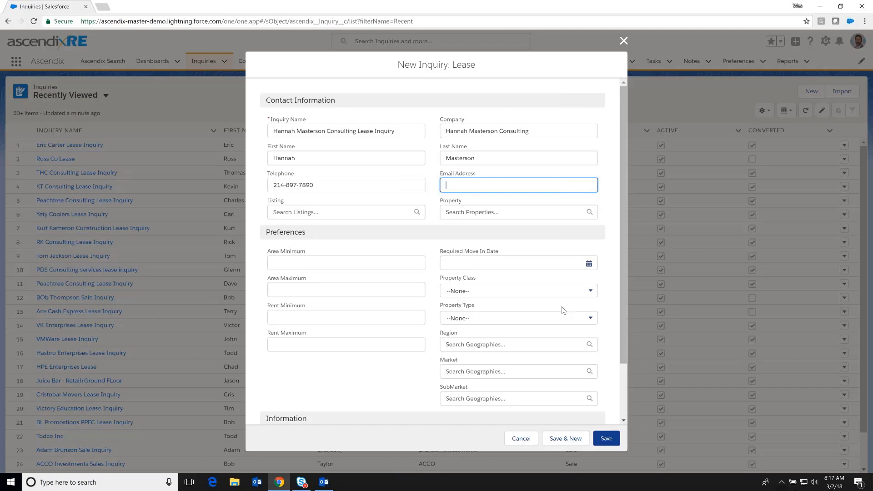
key("Tab")
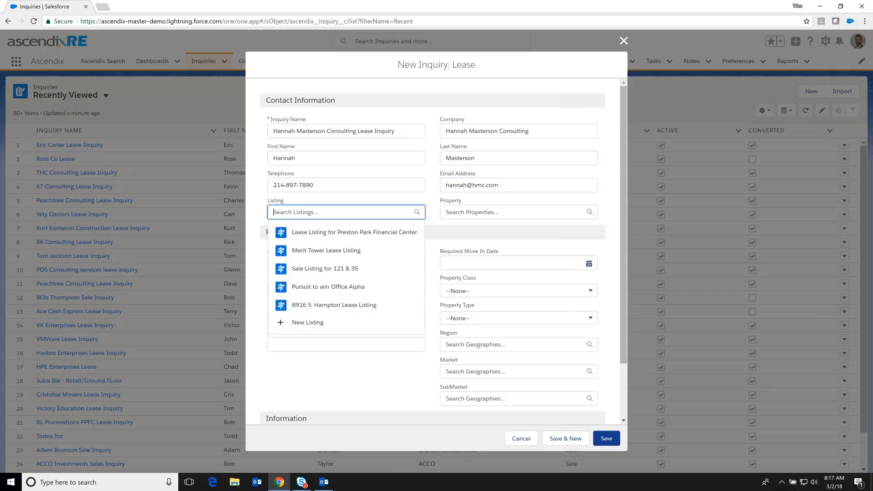
Set the area minimum to 21000 and maximum to 25000.
left_click(433, 186)
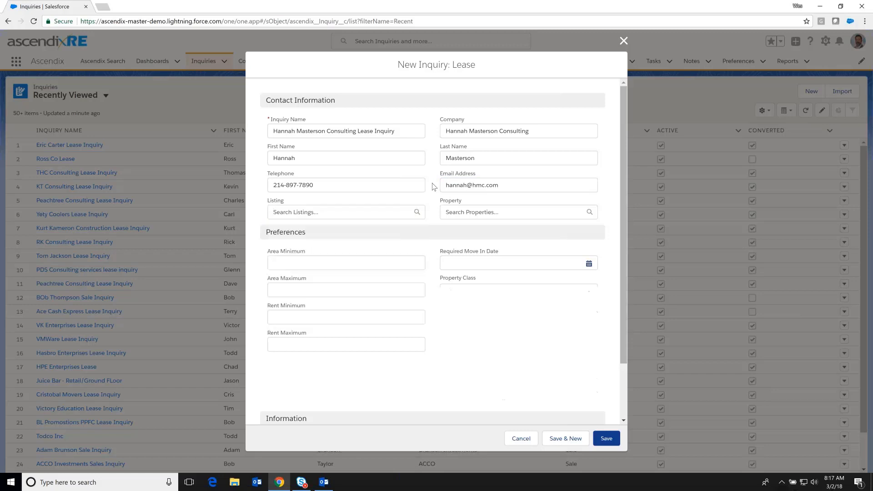
key("Tab")
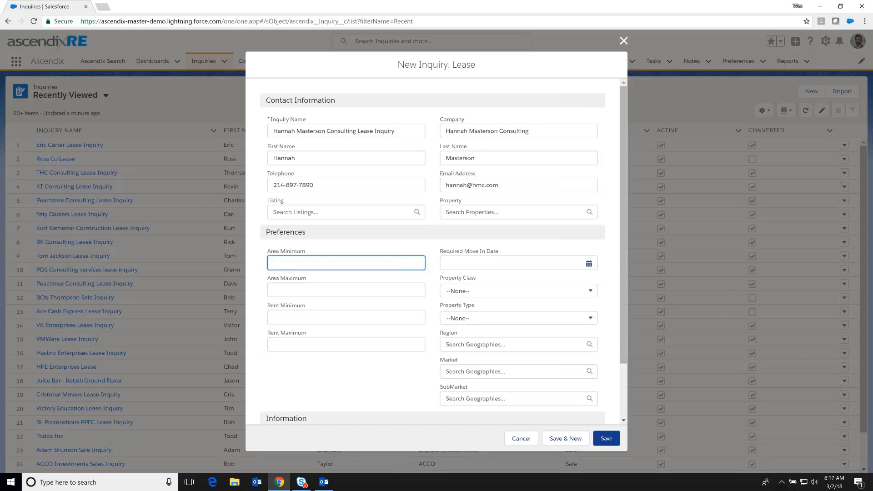
type("21000")
key("Tab")
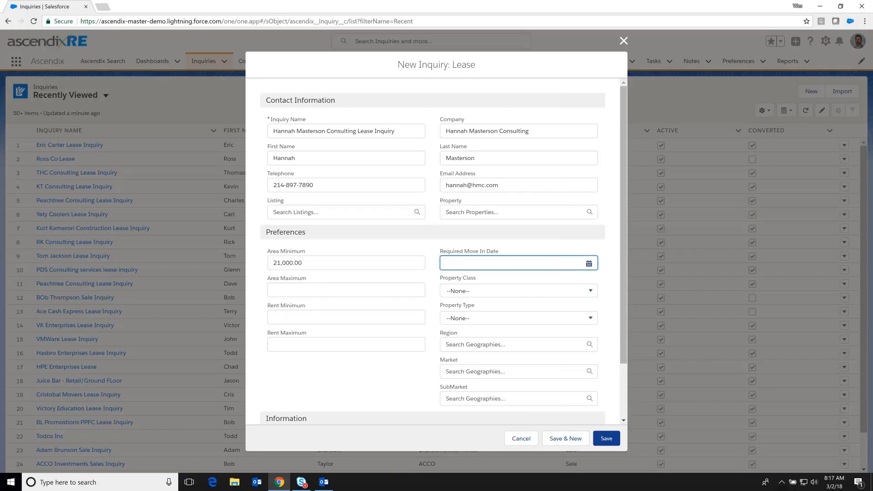
left_click(307, 294)
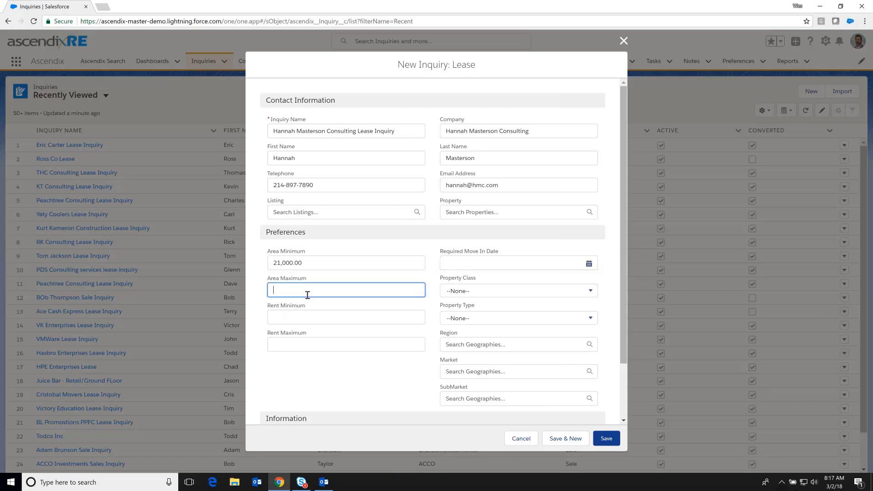
type("25000")
key("Tab")
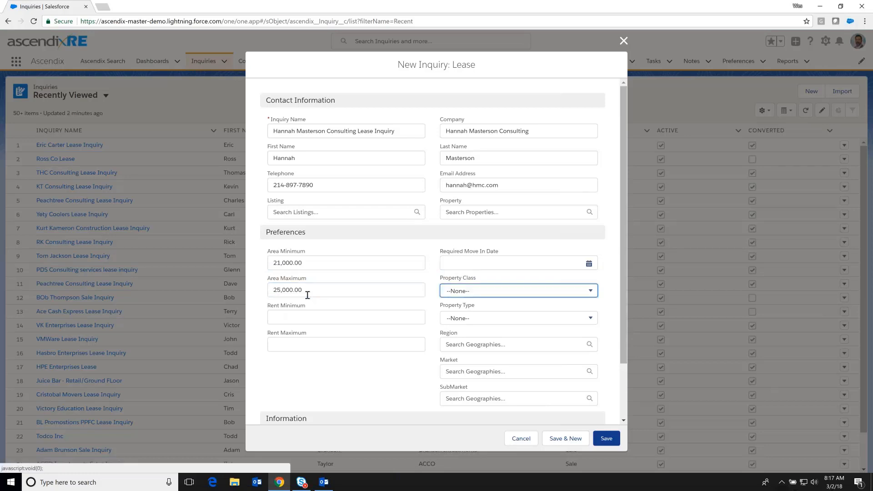
Set the required move-in date to June 13, 2019.
left_click(574, 267)
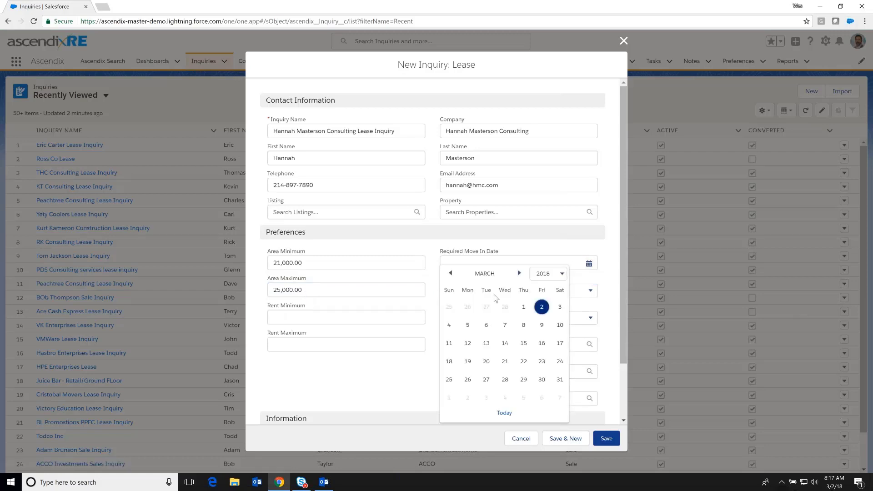
left_click(562, 273)
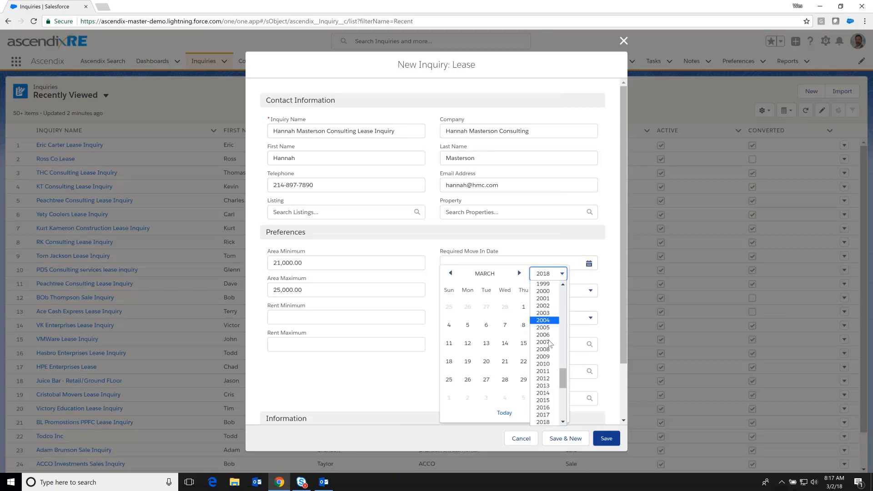
scroll(551, 345, "up", 3)
left_click(543, 405)
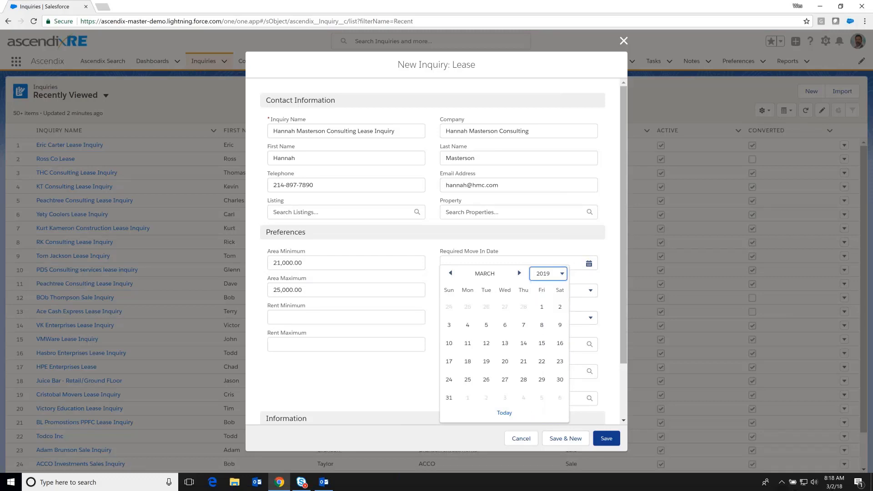
left_click(519, 274)
left_click(519, 273)
left_click(519, 274)
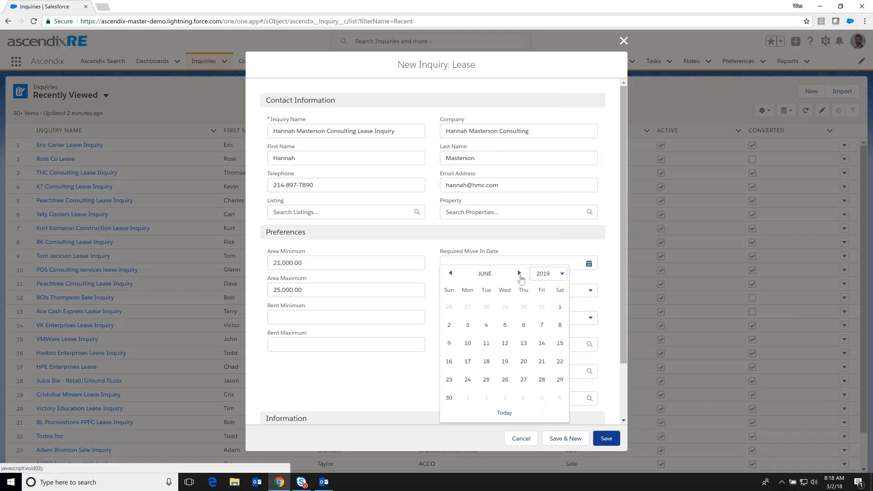
left_click(524, 343)
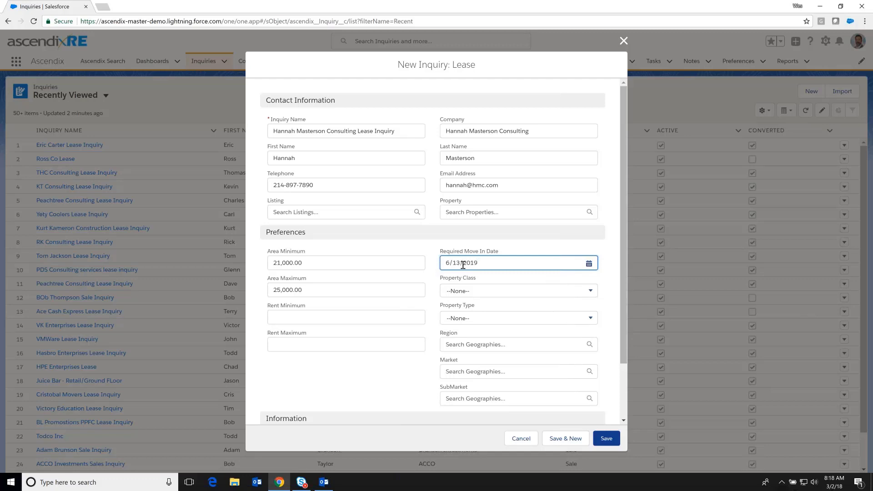
Choose property class A and property type Office, then save the inquiry.
left_click(491, 291)
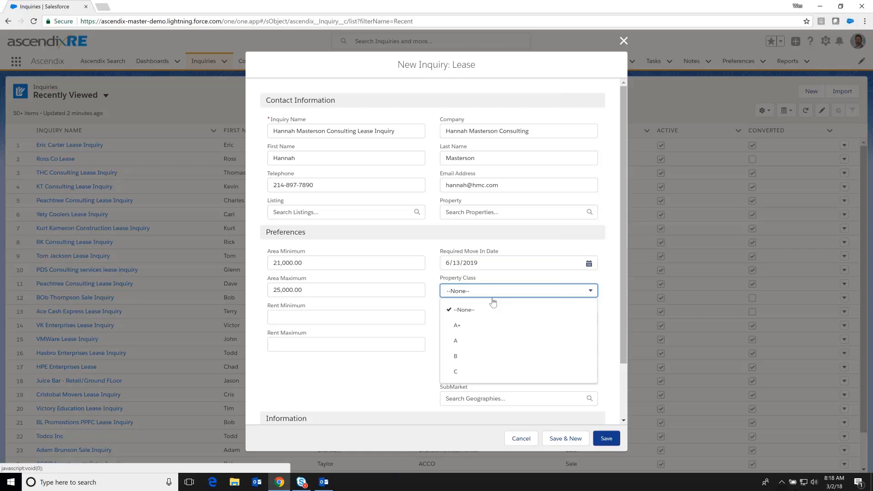
left_click(461, 345)
left_click(465, 317)
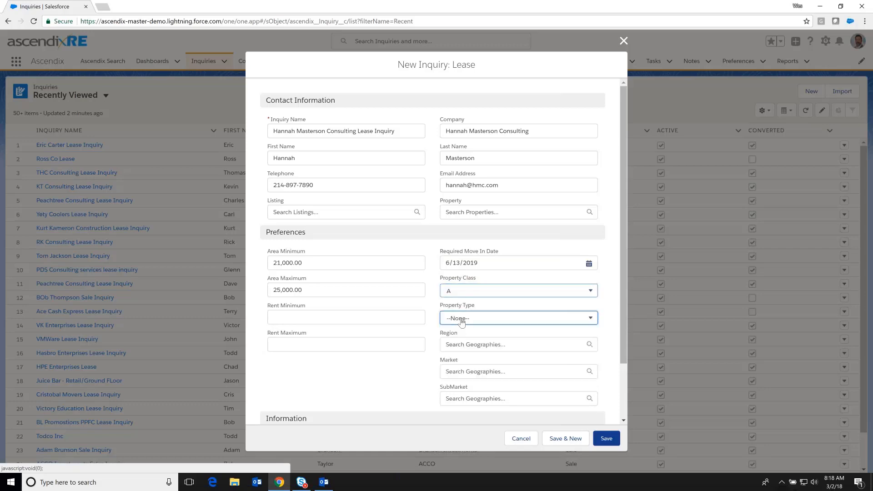
left_click(463, 410)
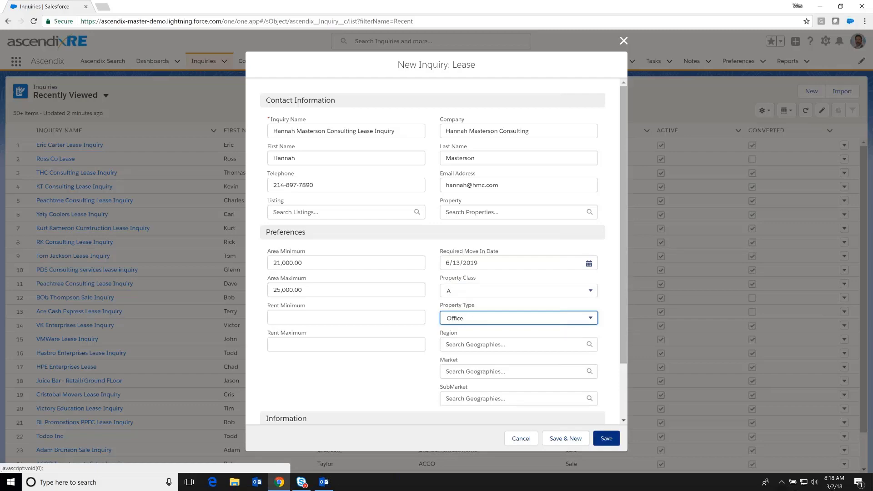
left_click(605, 439)
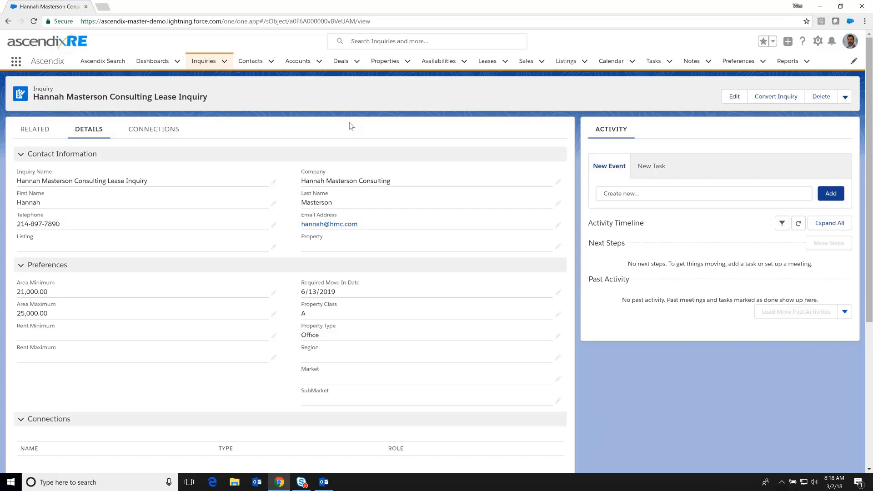
Convert the inquiry with Create Account, Create Contact and Create Preference checked.
left_click(762, 98)
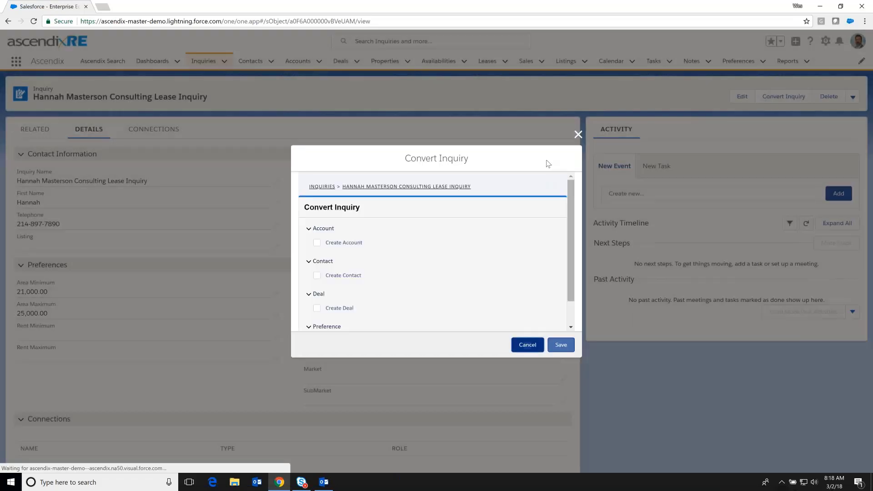
left_click(317, 243)
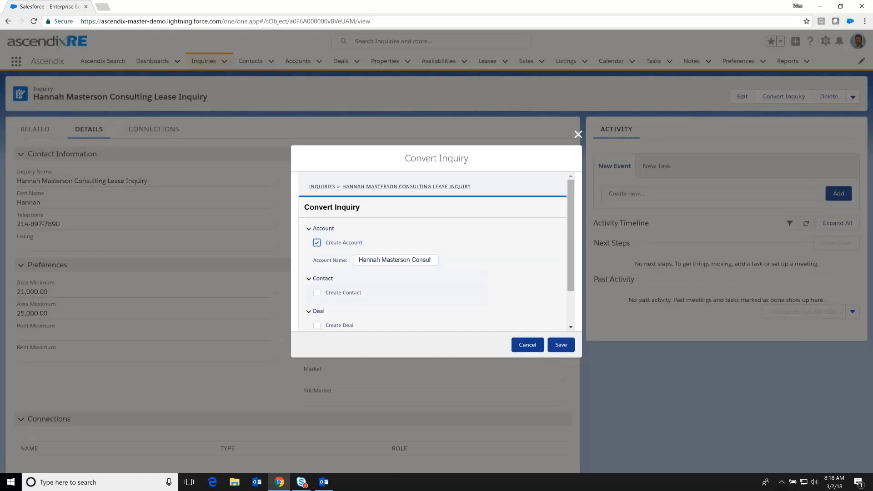
left_click(318, 291)
scroll(467, 292, "down", 2)
scroll(434, 250, "down", 1)
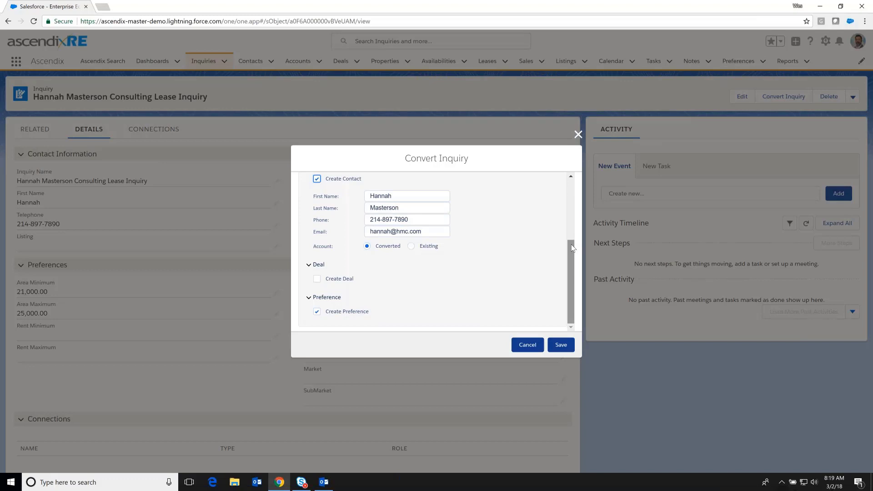
left_click(561, 345)
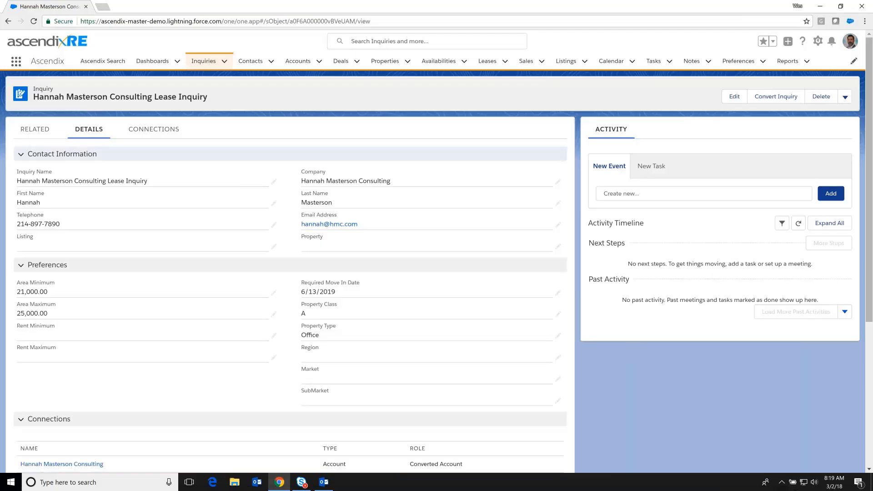
Open the new company account from the inquiry's Connections and preview its Contacts (1) link.
left_click(159, 134)
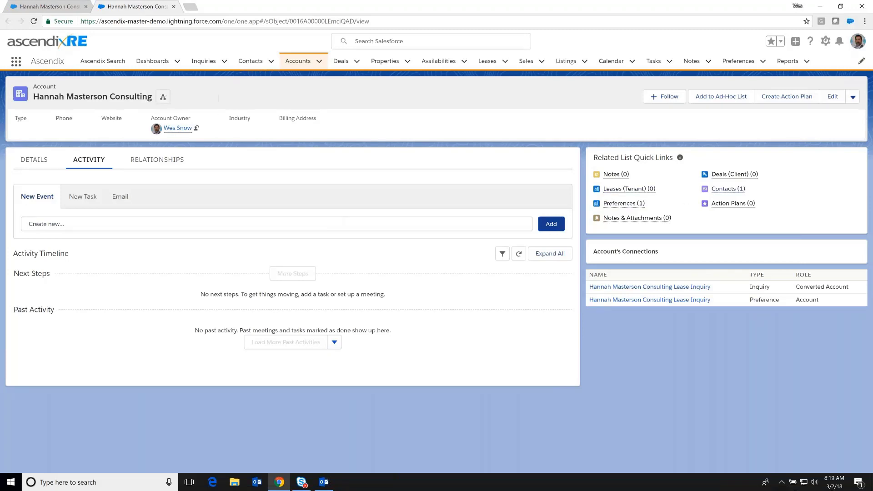
mouse_move(727, 191)
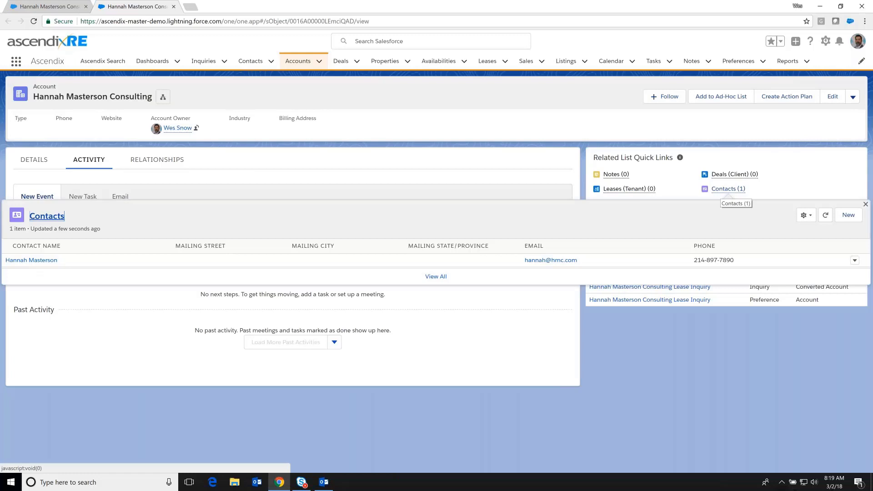
mouse_move(624, 203)
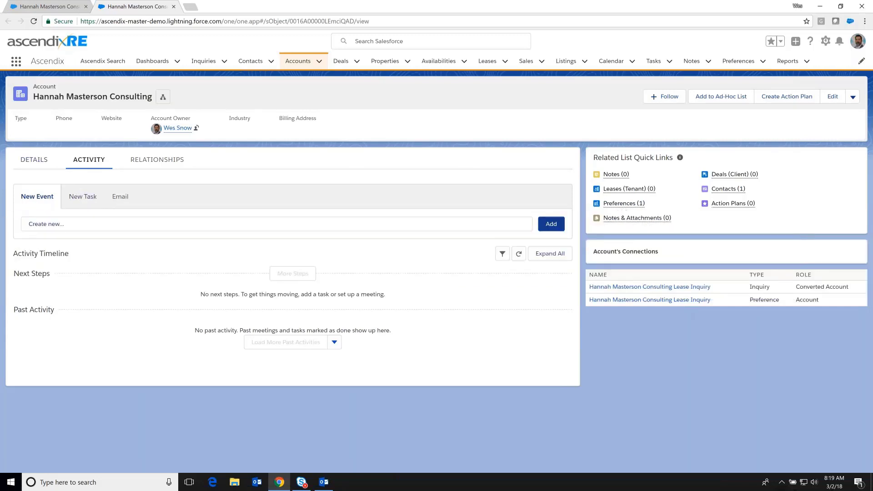
Create and save the event 'Meeting to discuss lease preferences' dated March 23.
left_click(92, 223)
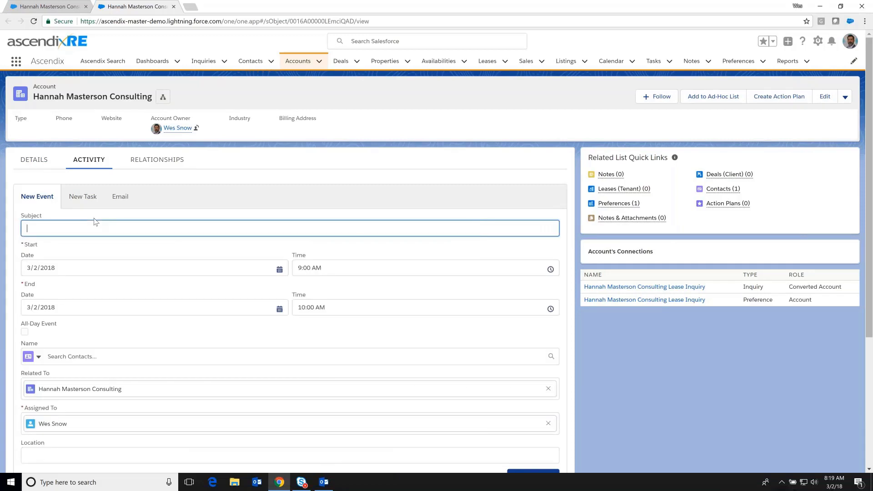
type("Meeting to discuss lease preferences")
key("Tab")
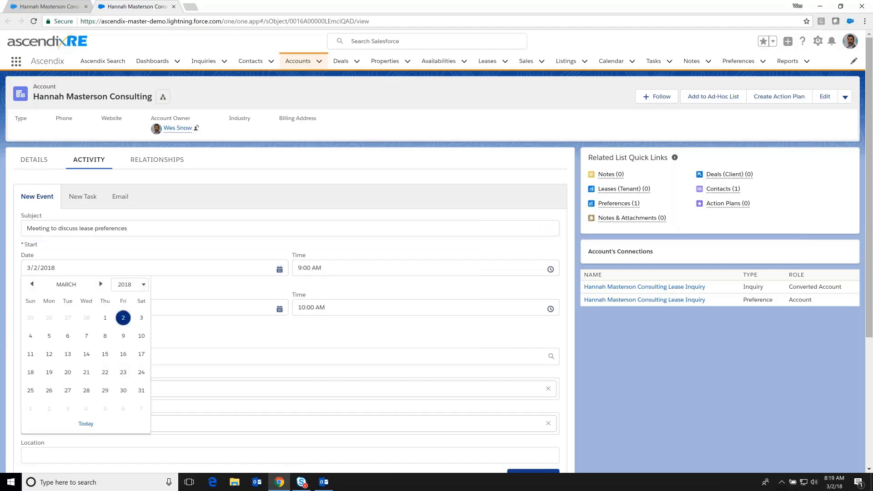
key("Down")
key("Down")
key("Down")
key("Return")
scroll(291, 273, "down", 2)
left_click(533, 385)
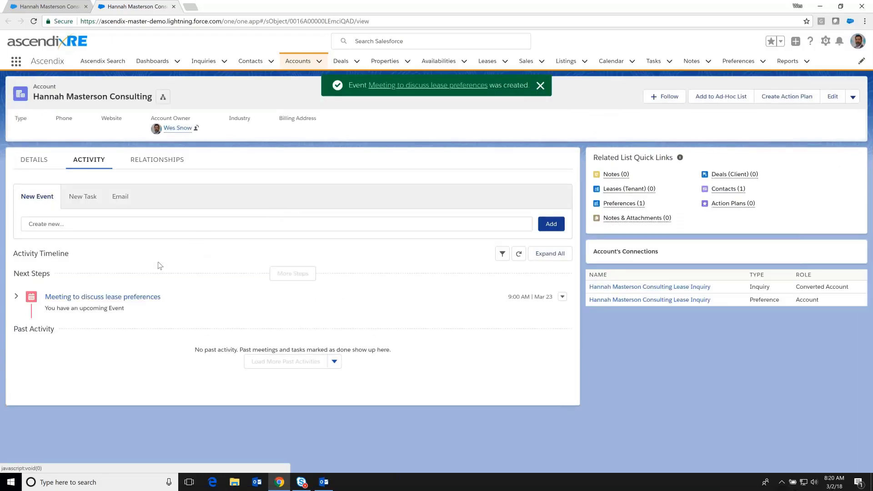
Save a new task 'Send over docs' with status Completed.
left_click(83, 196)
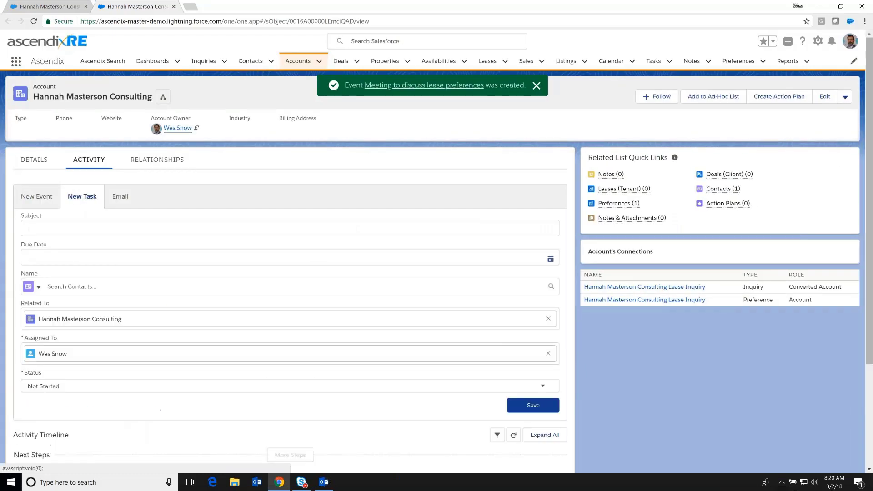
type("S")
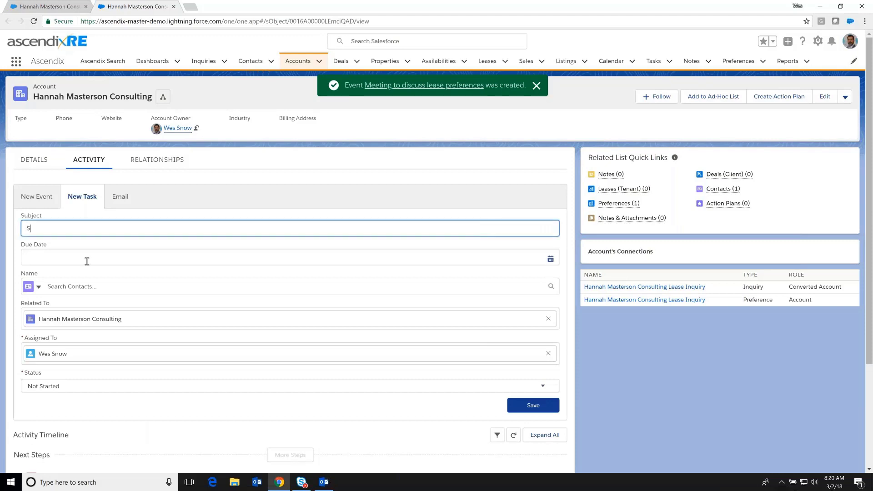
type("end over docs")
left_click(148, 386)
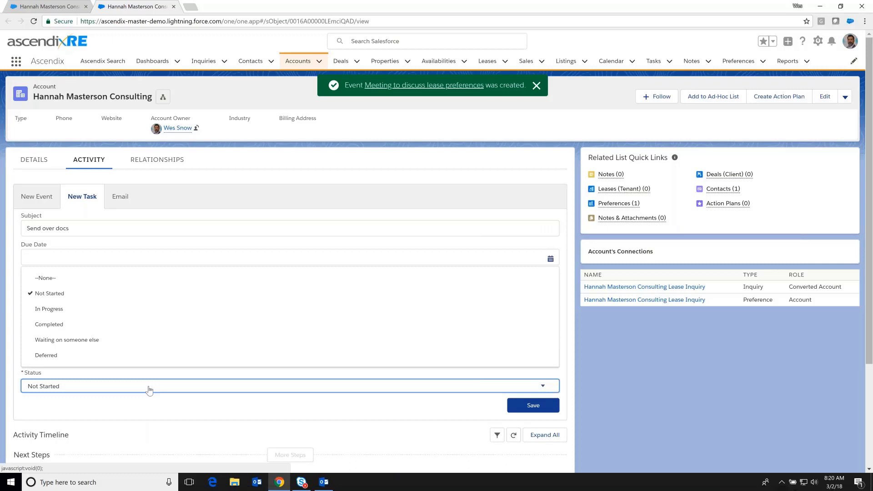
left_click(78, 323)
left_click(533, 405)
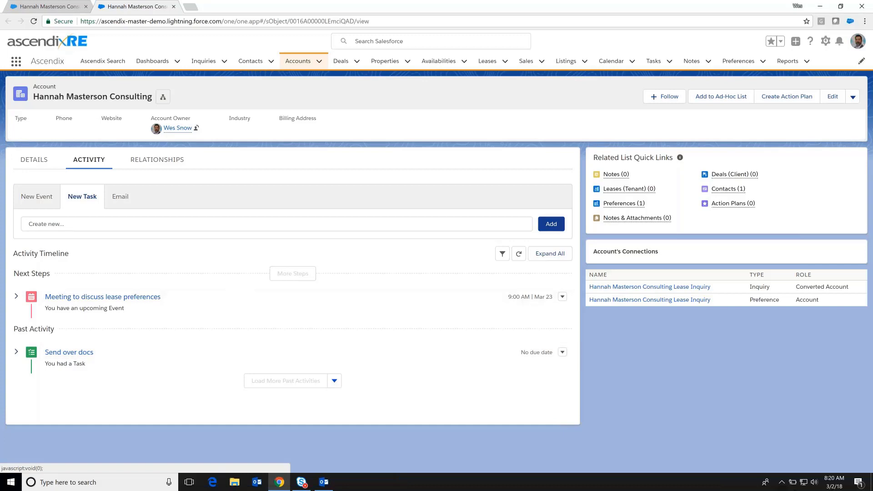
Start a Tenant Representation client deal named 'HMC Lease Deal' at sales stage Project Initiation.
mouse_move(724, 176)
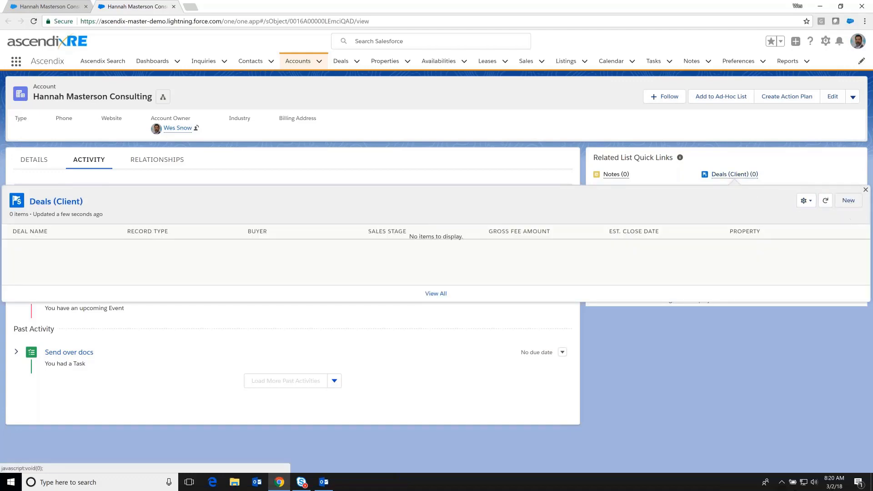
left_click(849, 201)
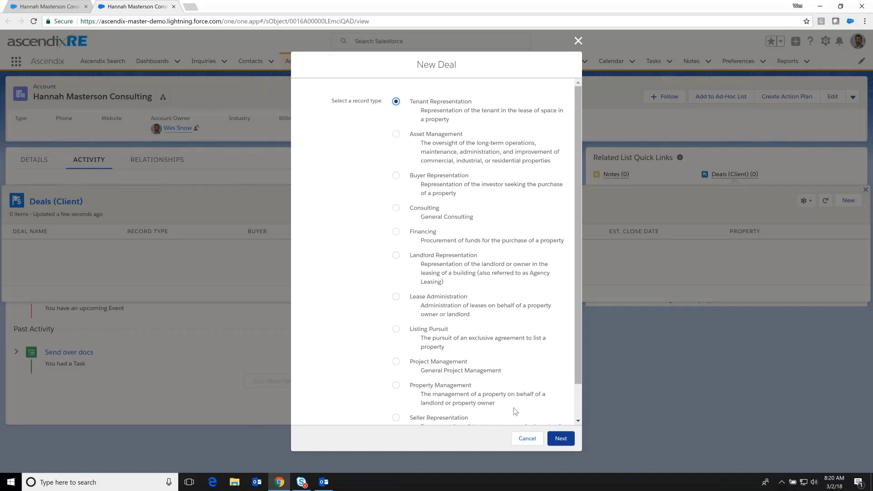
left_click(562, 440)
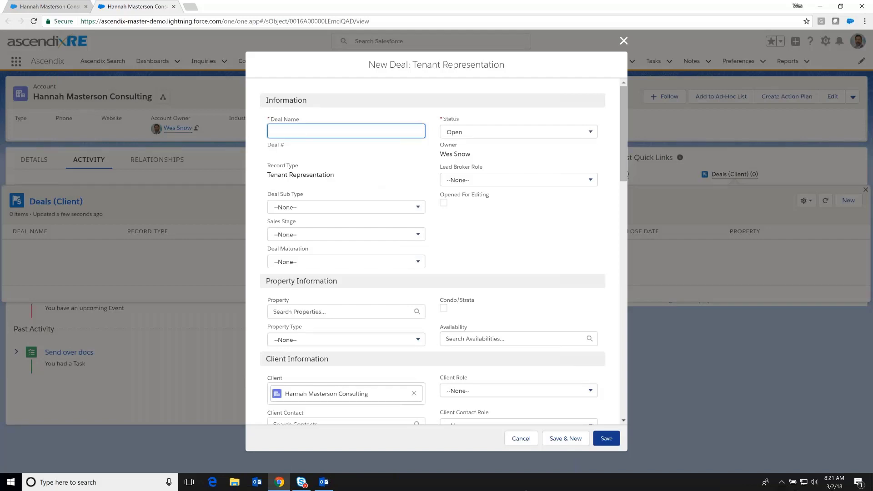
type("HMC Lease Deal")
left_click(345, 234)
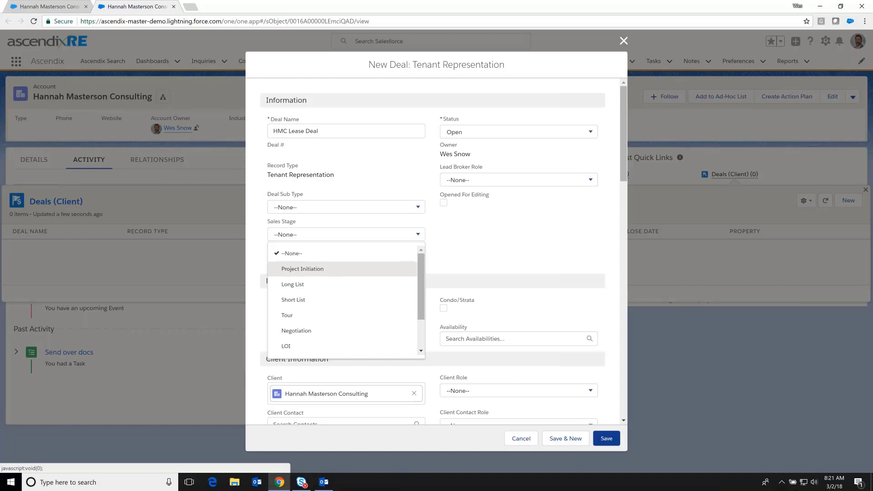
left_click(335, 271)
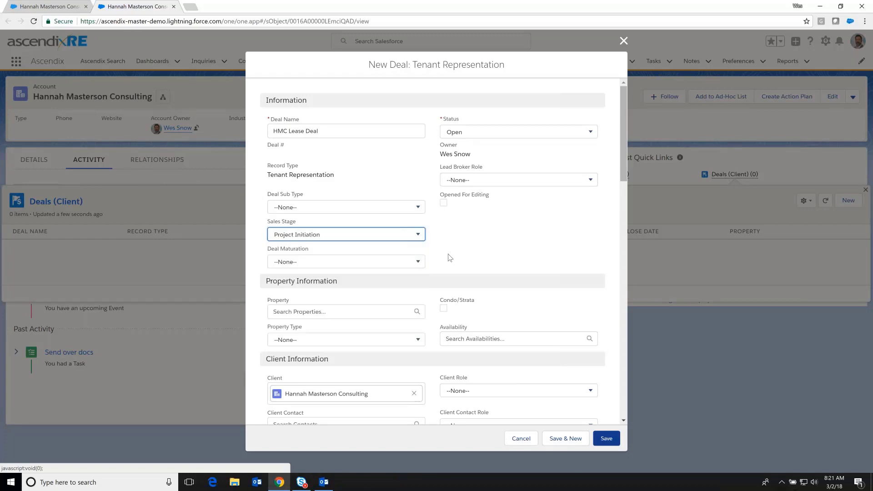
Set client role Tenant, pick the client contact, and set contact role Tenant.
scroll(448, 257, "down", 1)
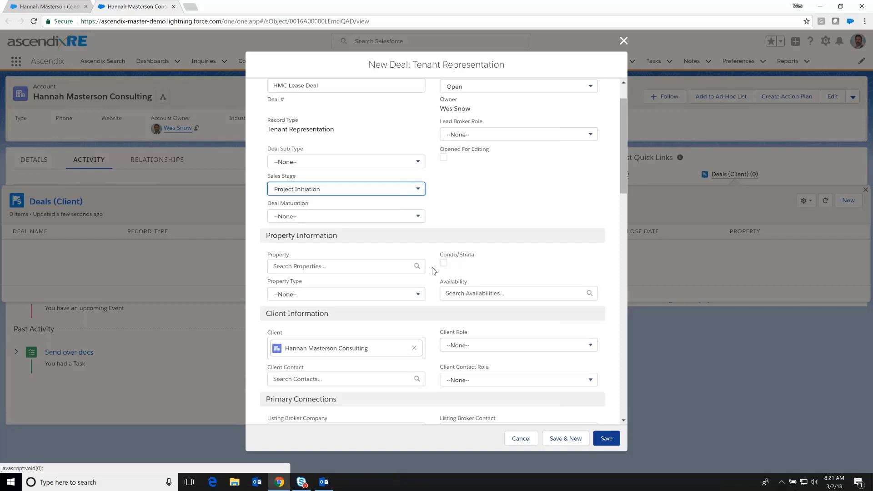
scroll(433, 270, "down", 1)
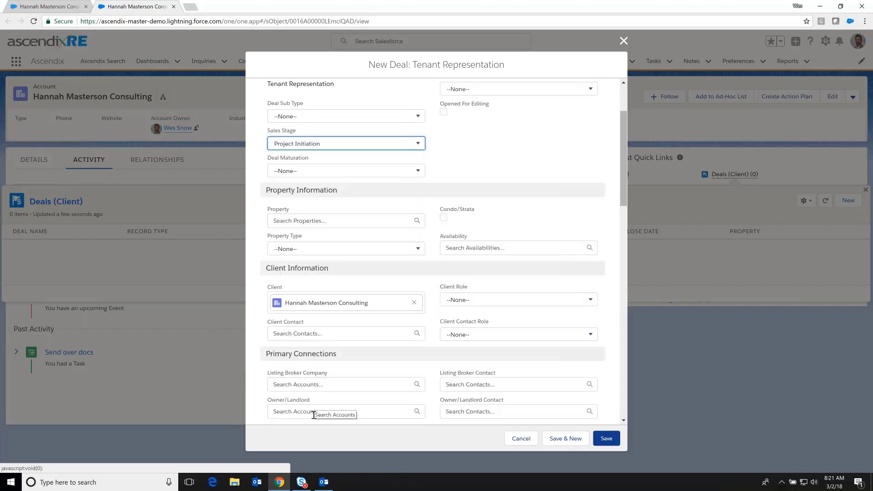
left_click(459, 300)
scroll(468, 322, "down", 1)
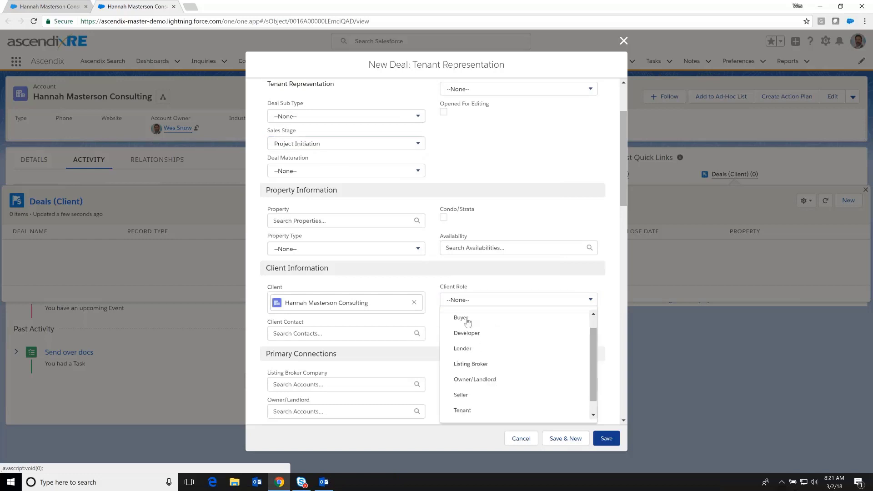
scroll(464, 391, "down", 1)
left_click(463, 395)
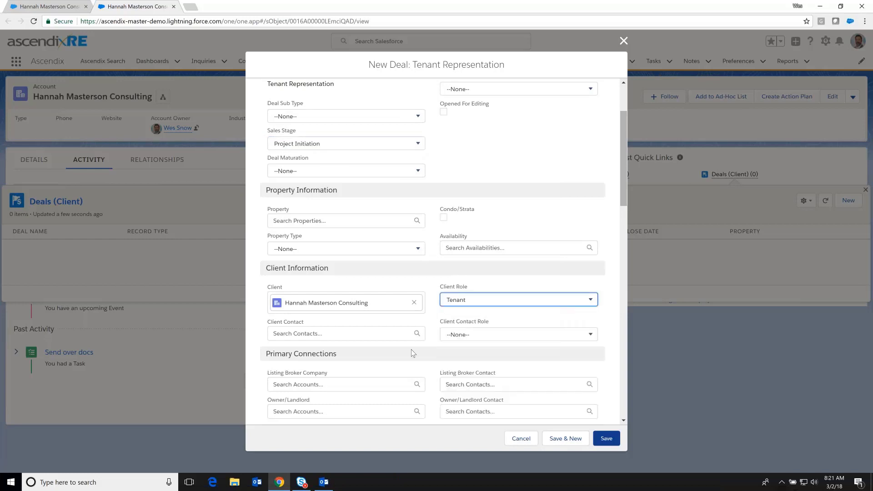
left_click(389, 333)
left_click(357, 356)
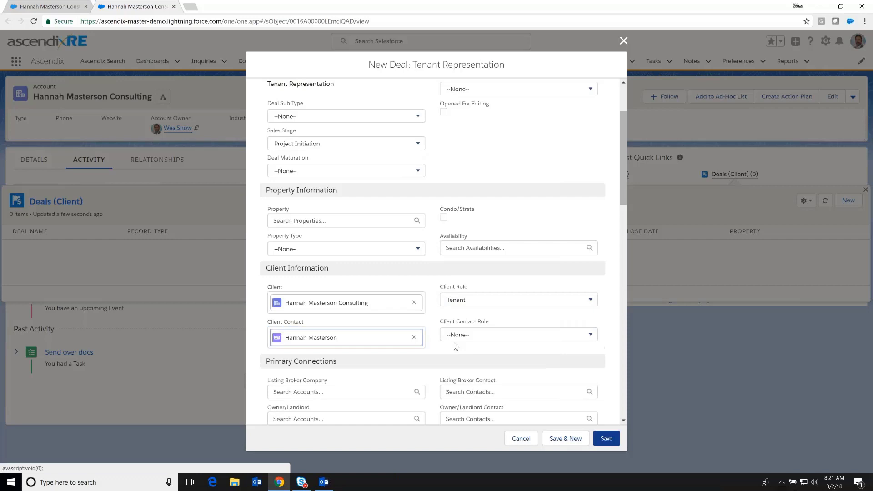
left_click(457, 341)
scroll(469, 364, "down", 2)
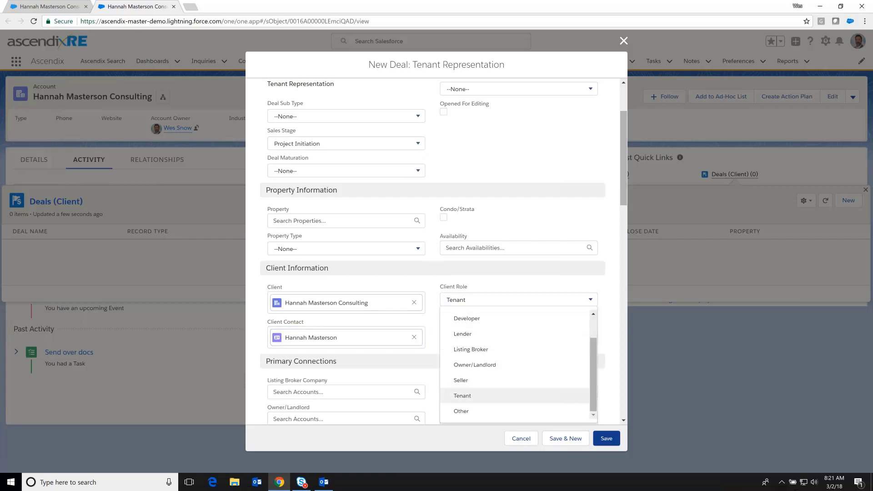
left_click(463, 396)
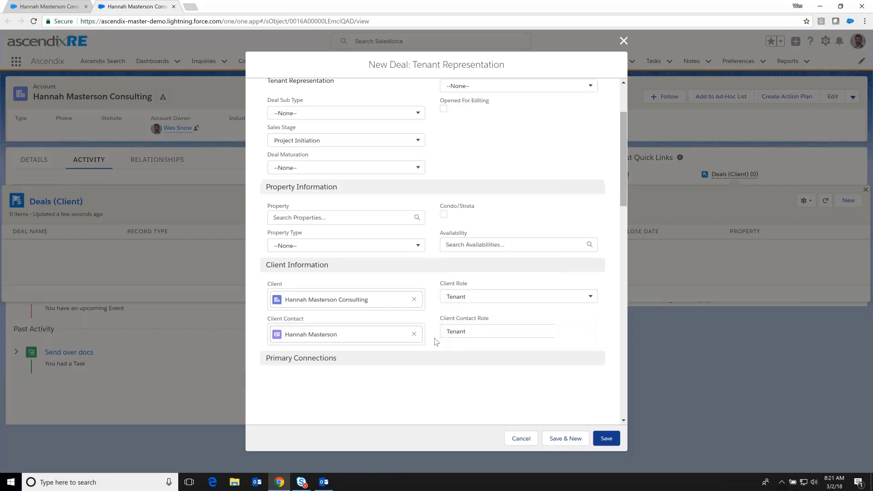
scroll(435, 342, "down", 2)
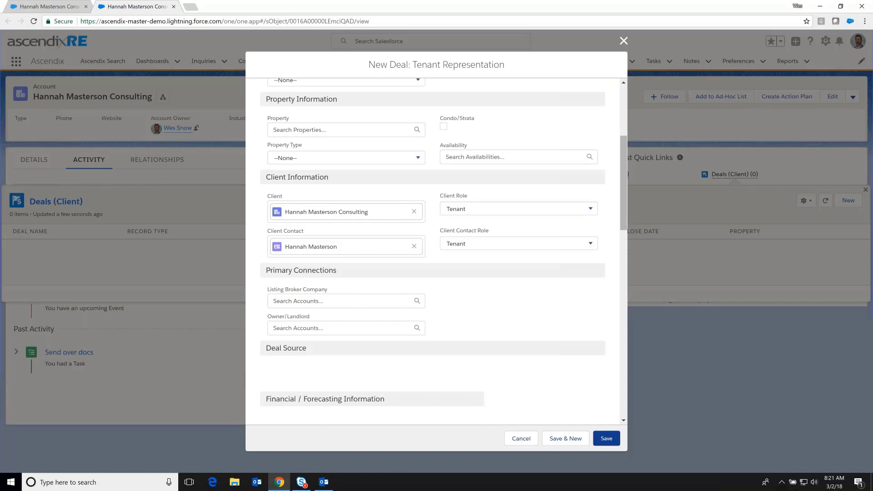
scroll(435, 344, "down", 3)
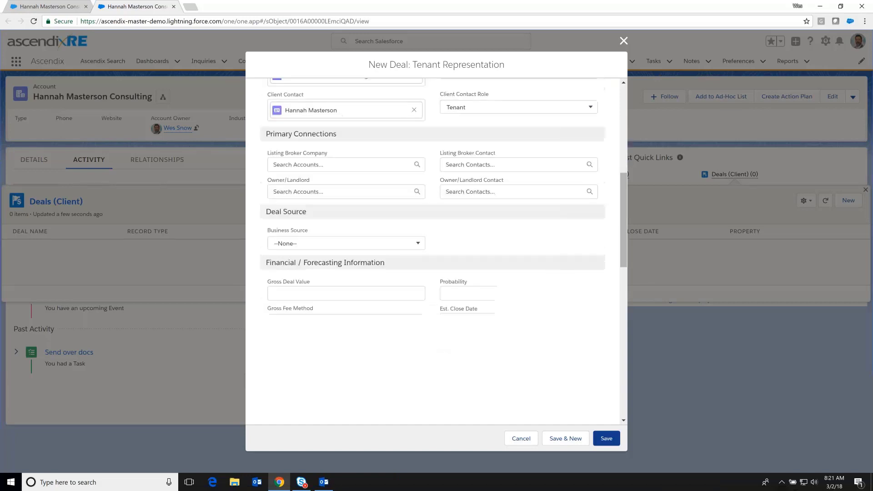
Enter a $2,100,000.00 gross deal value and 20% probability.
left_click(320, 292)
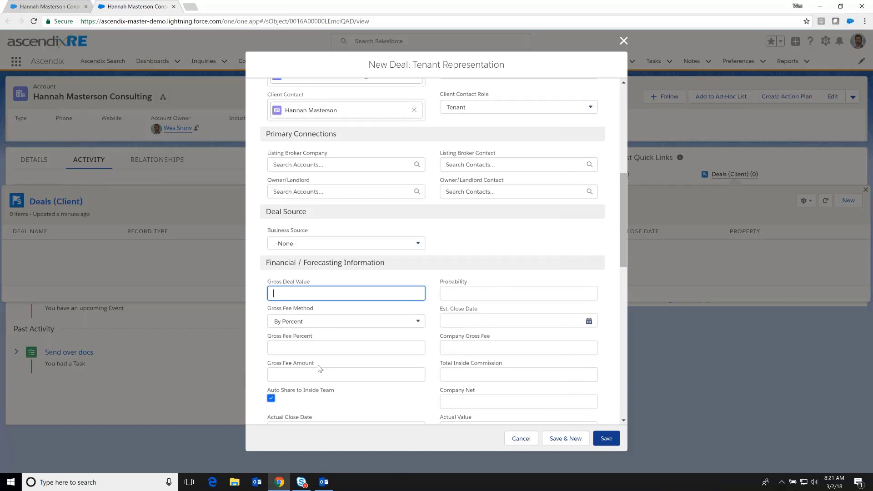
type("2100000")
key("Tab")
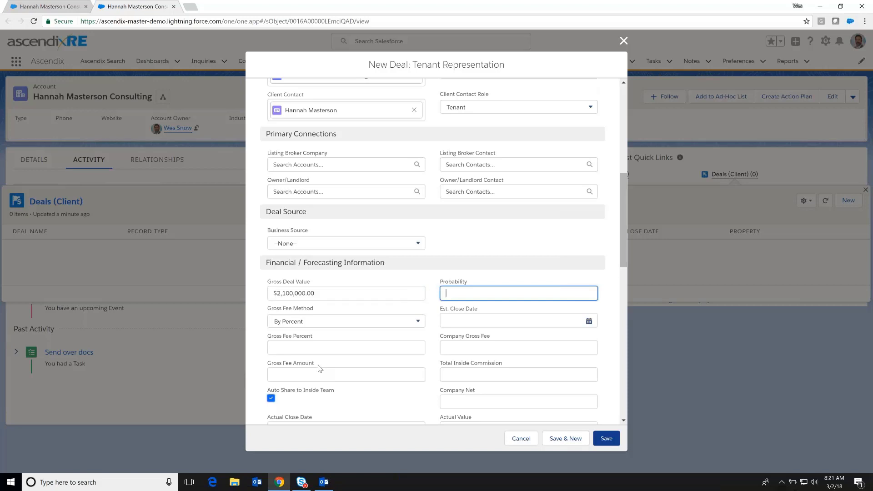
type("2")
type("0")
Set the estimated close date to July 18, 2019 and save the deal.
left_click(514, 320)
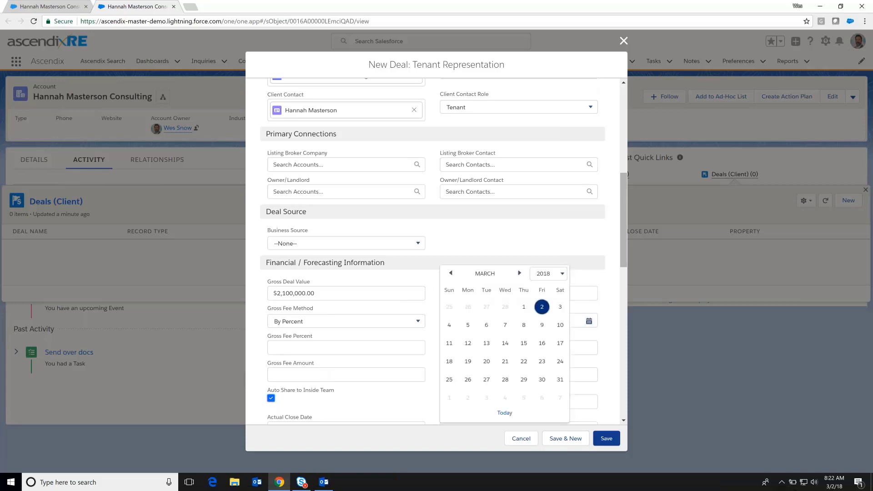
left_click(548, 273)
scroll(550, 337, "down", 2)
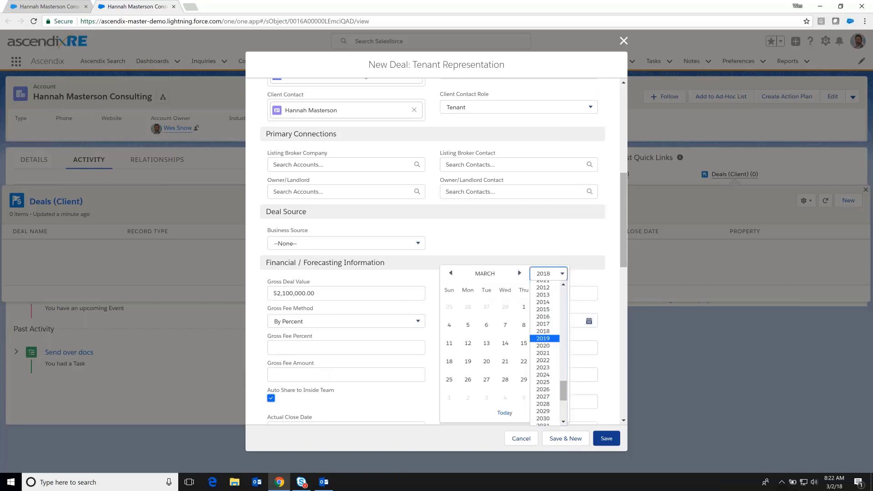
left_click(544, 339)
left_click(520, 273)
left_click(519, 274)
left_click(520, 273)
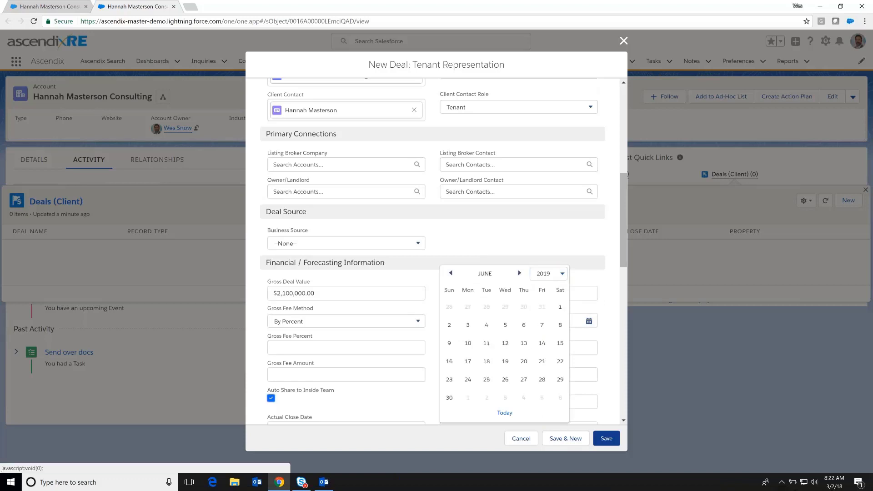
left_click(520, 273)
left_click(524, 344)
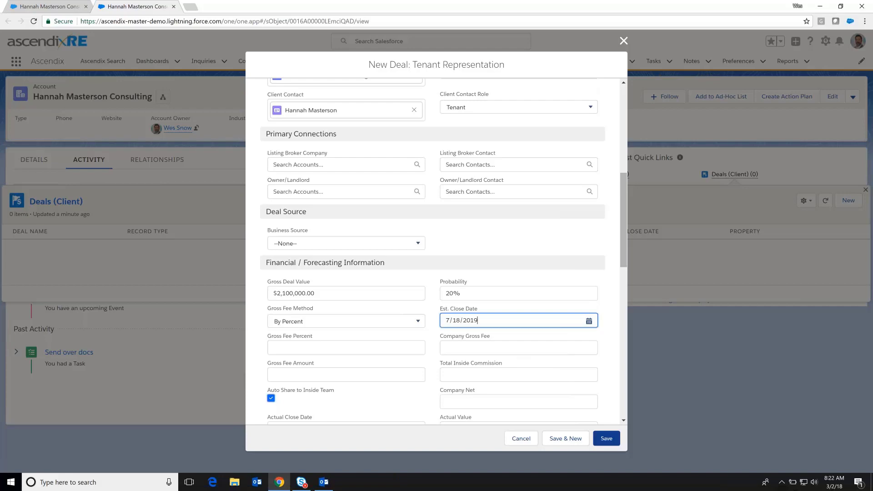
left_click(607, 440)
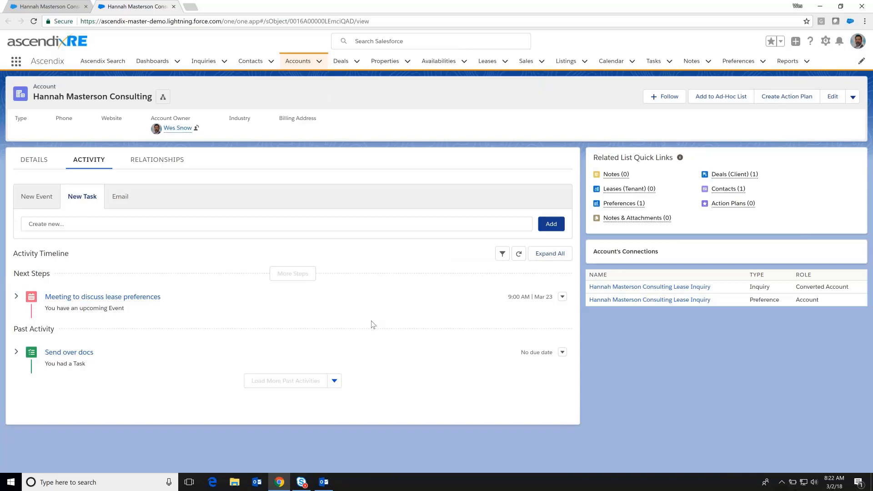
Switch the Deals list to the Open Deals view grouped by sales stage.
left_click(342, 63)
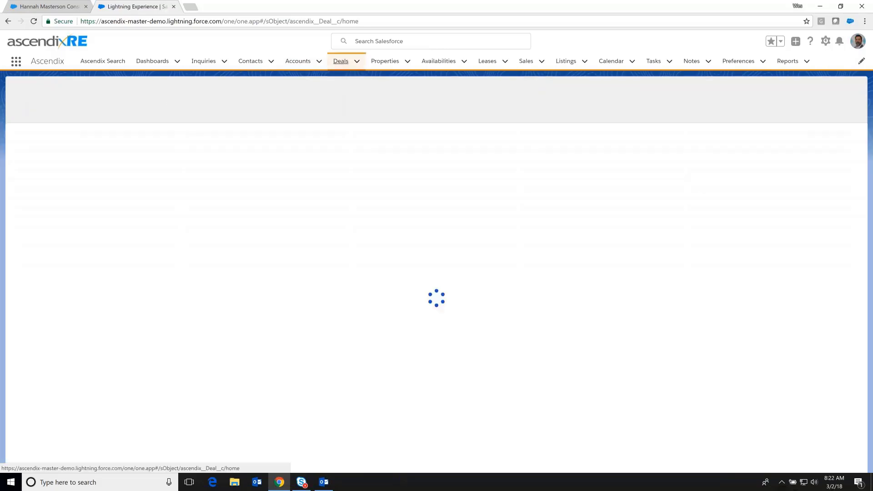
left_click(105, 96)
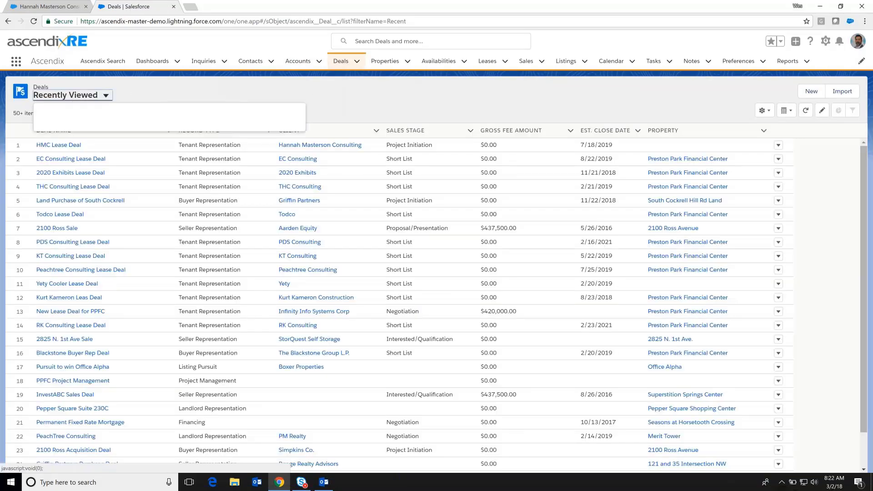
left_click(68, 163)
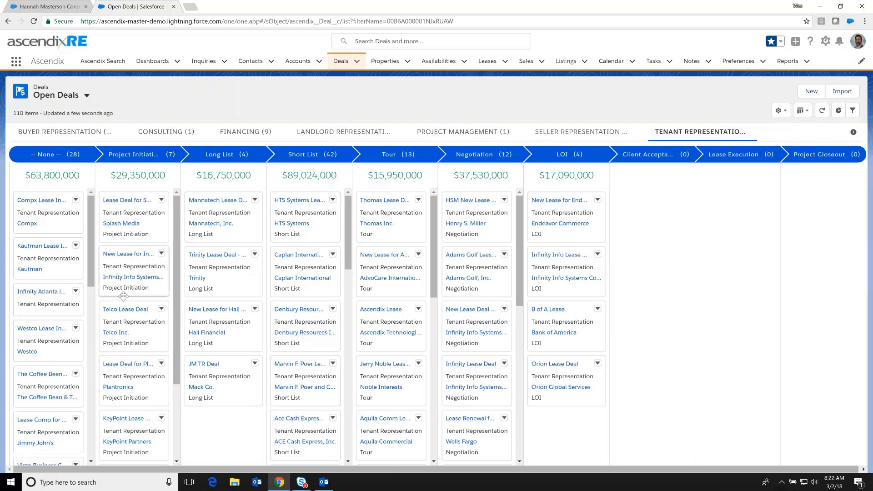
Drag the HMC Lease Deal card from the Project Initiation column into the Short List column.
scroll(123, 297, "down", 2)
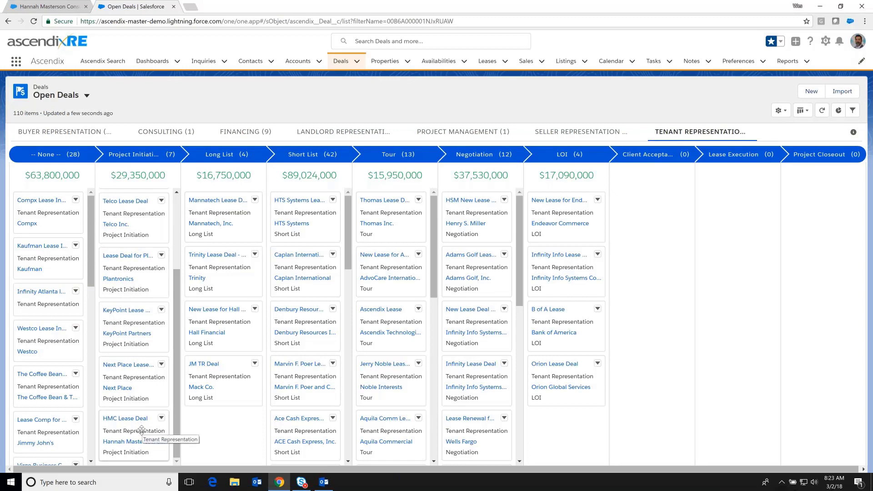
left_click_drag(142, 429, 132, 178)
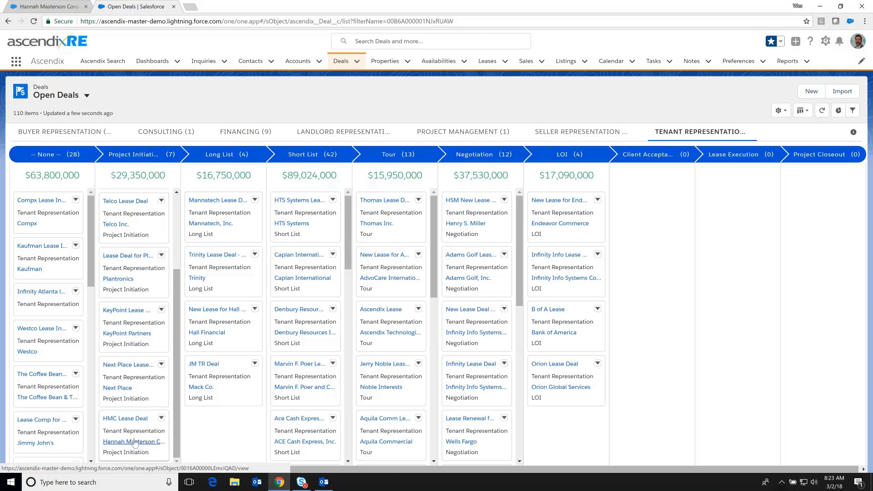
left_click_drag(132, 442, 132, 433)
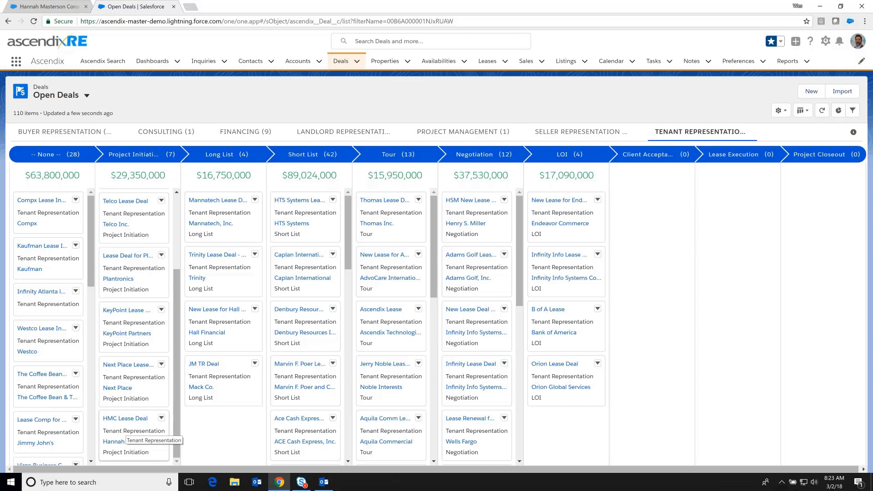
left_click_drag(127, 430, 287, 209)
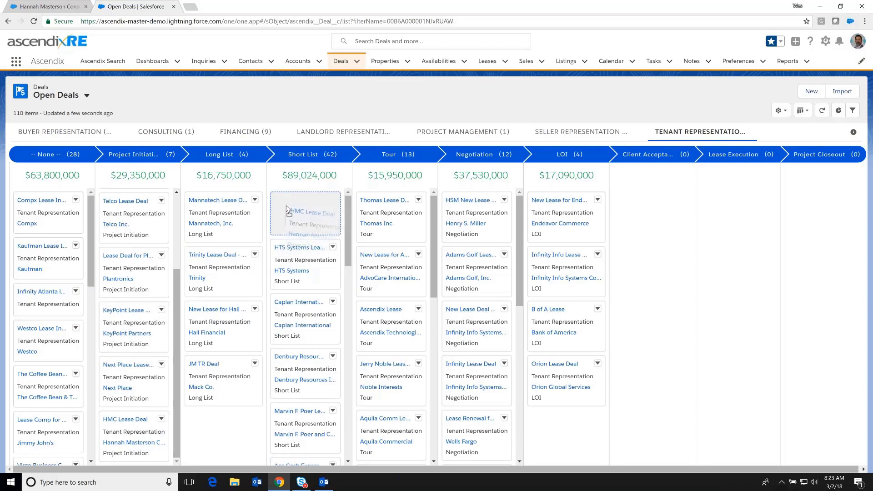
left_click_drag(287, 209, 287, 209)
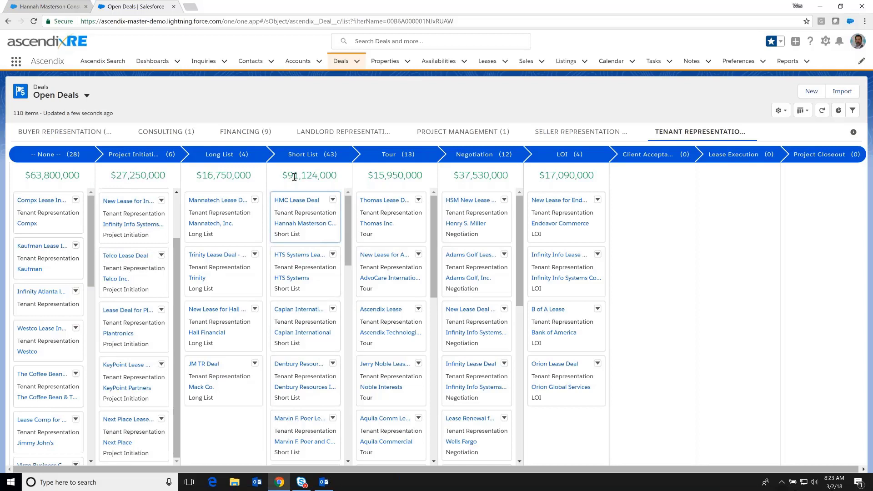
Open the HMC Lease Deal record and add Preston Park Financial Center as a prospective property.
left_click(295, 200)
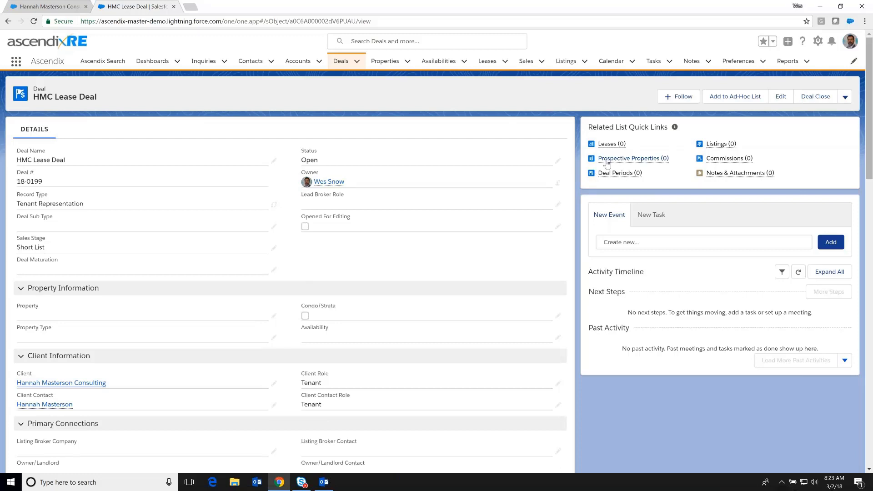
mouse_move(607, 164)
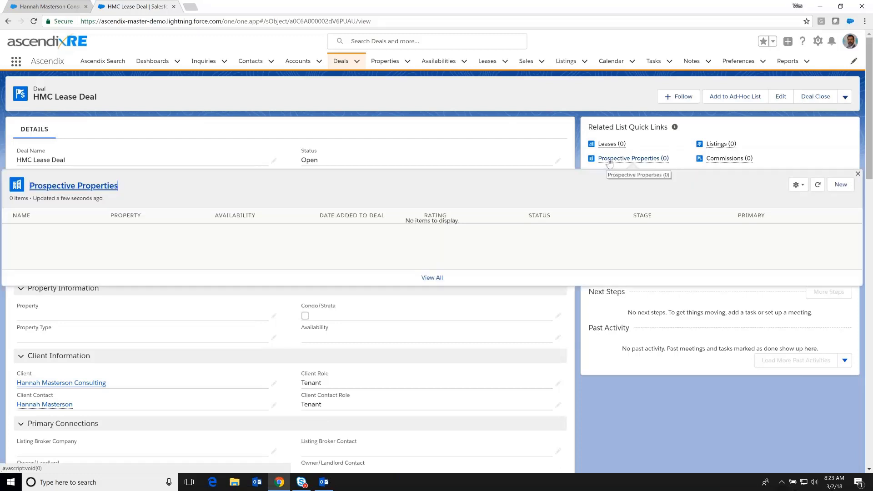
left_click(841, 184)
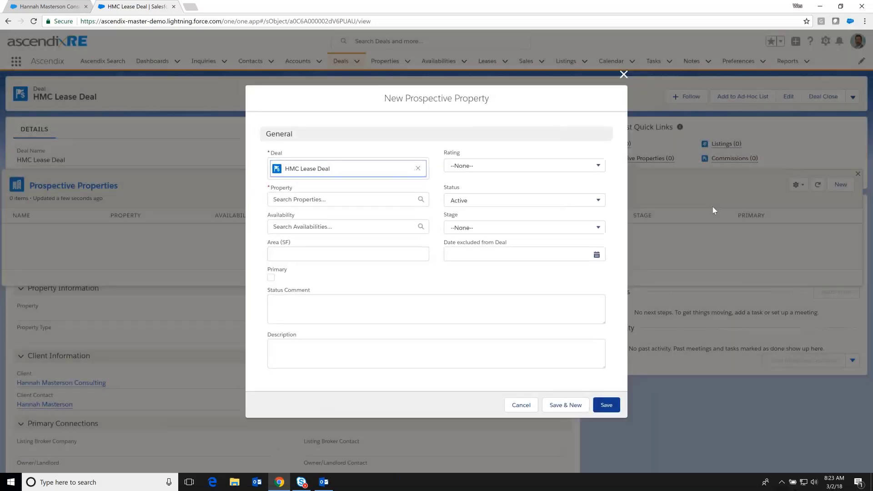
left_click(341, 199)
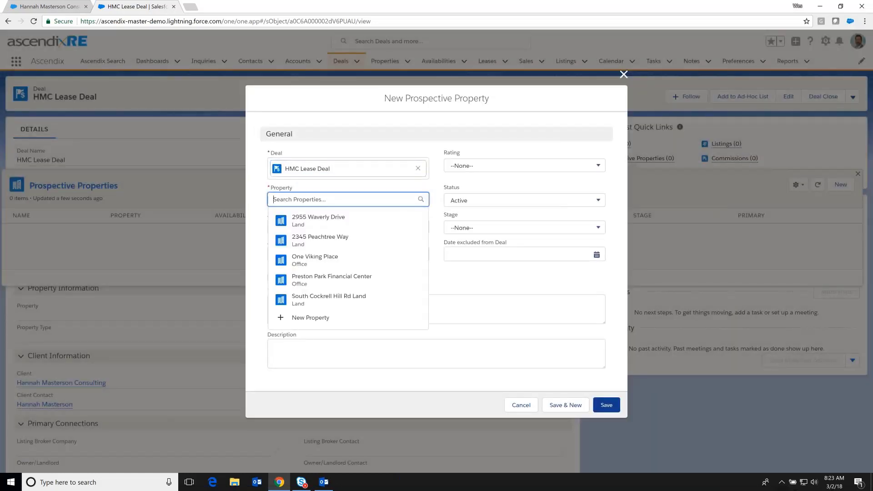
left_click(322, 276)
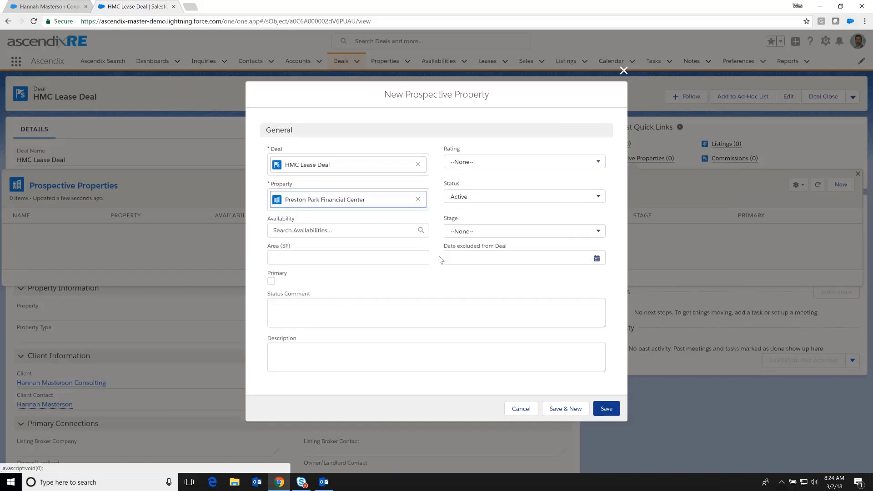
left_click(607, 411)
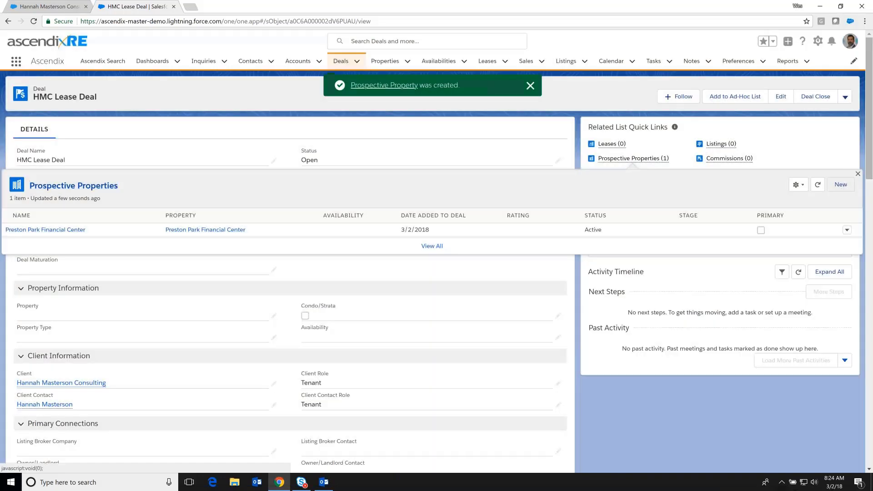
Add Merit Tower as a second prospective property, then cancel the extra new-property dialog.
left_click(839, 185)
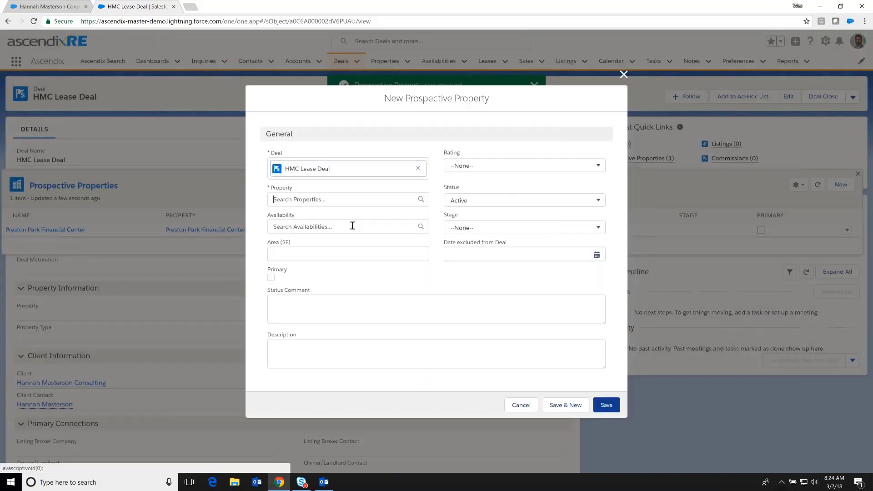
type("Mei")
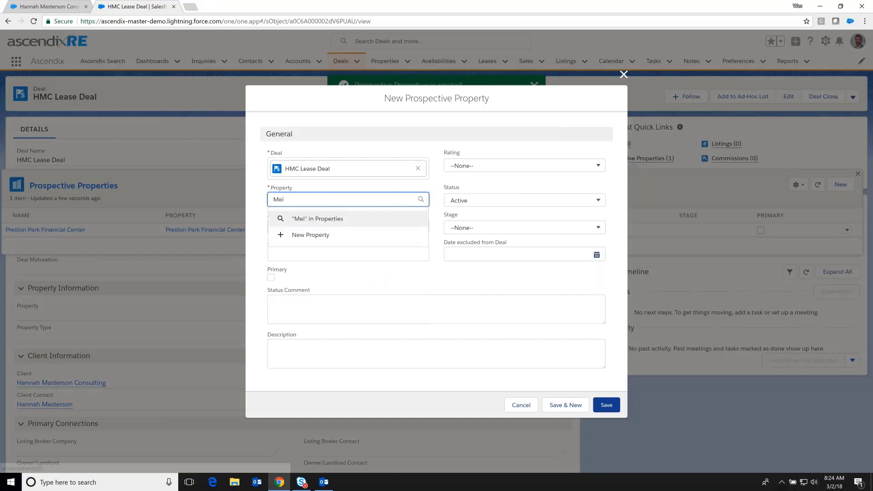
left_click(317, 237)
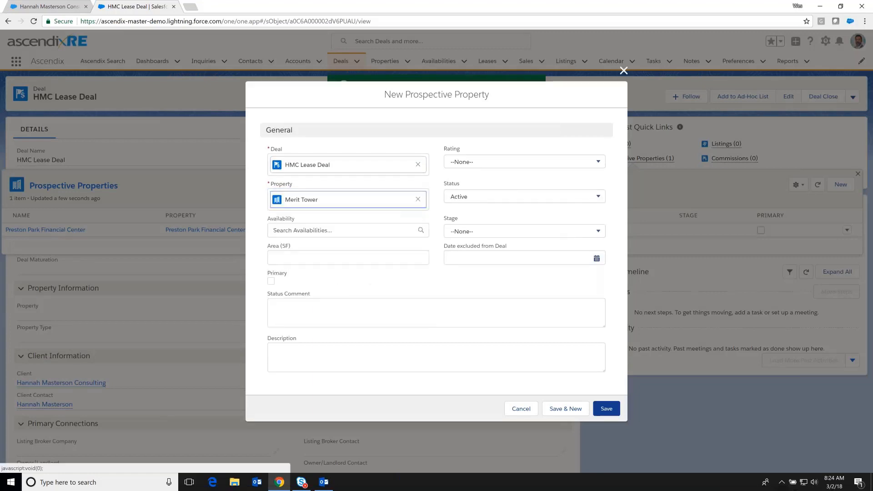
left_click(606, 408)
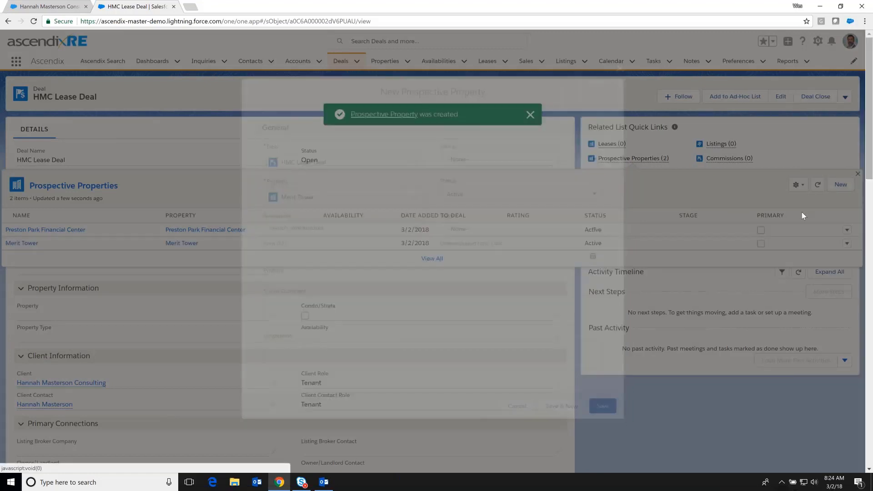
left_click(841, 184)
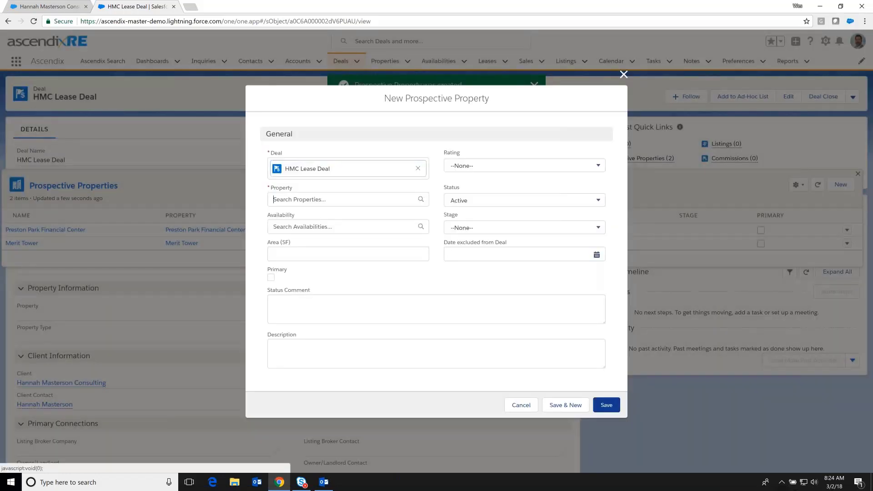
left_click(342, 200)
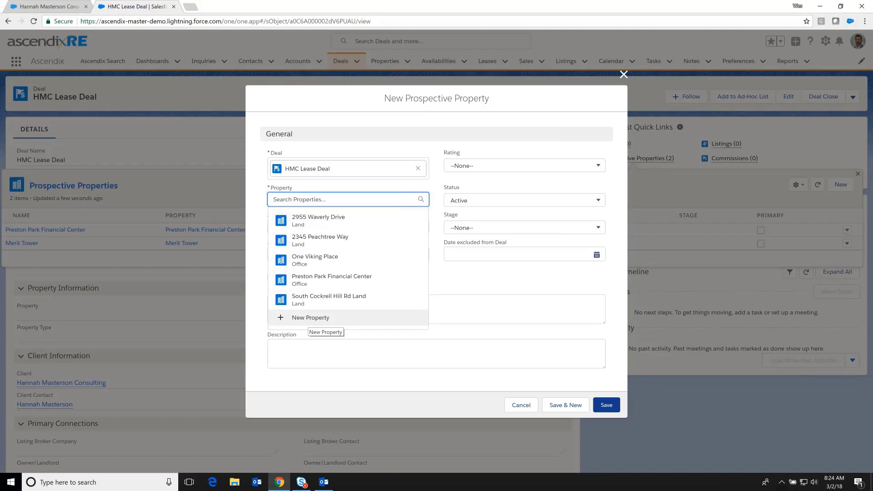
left_click(521, 406)
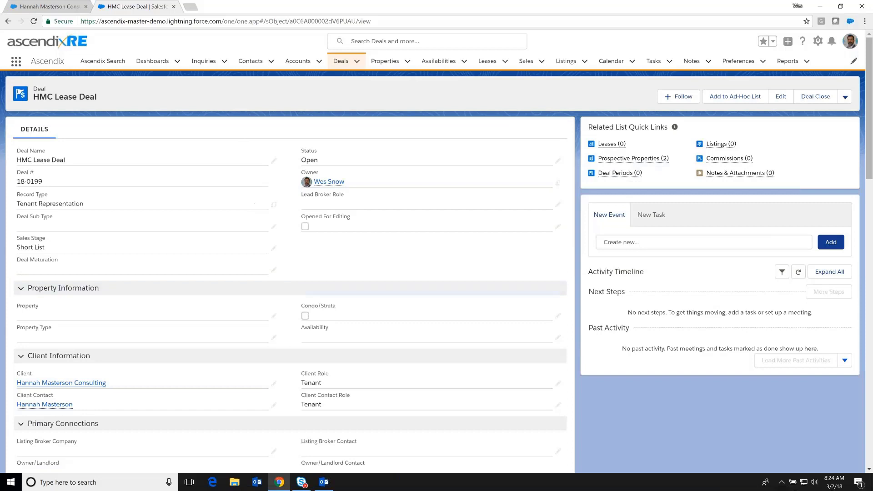
Set the deal's property to Preston Park Financial Center with property type Office.
left_click(273, 318)
left_click(126, 347)
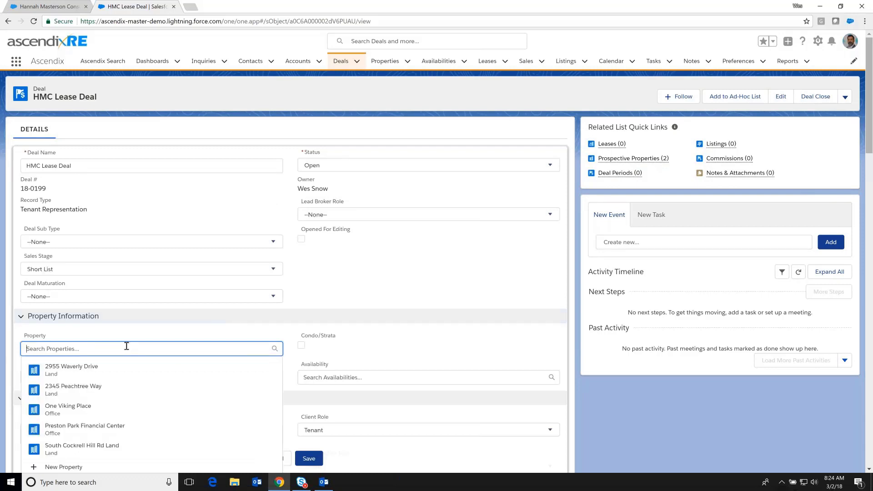
left_click(85, 427)
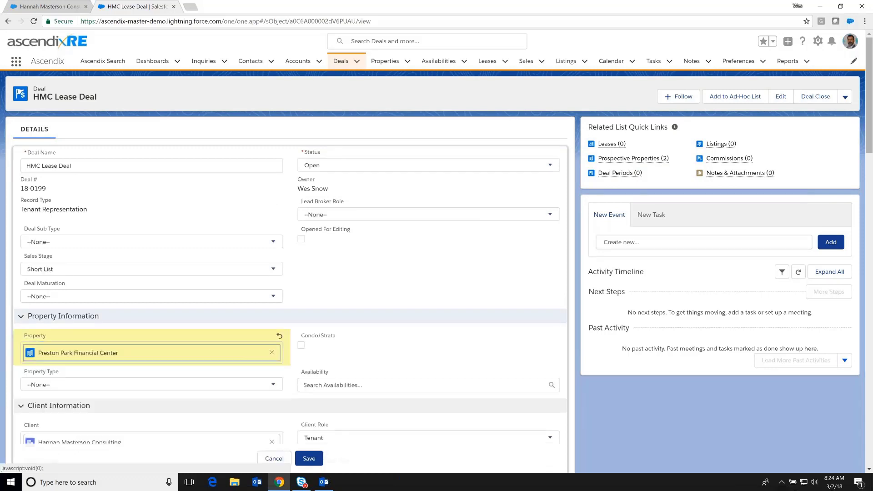
left_click(238, 385)
left_click(64, 276)
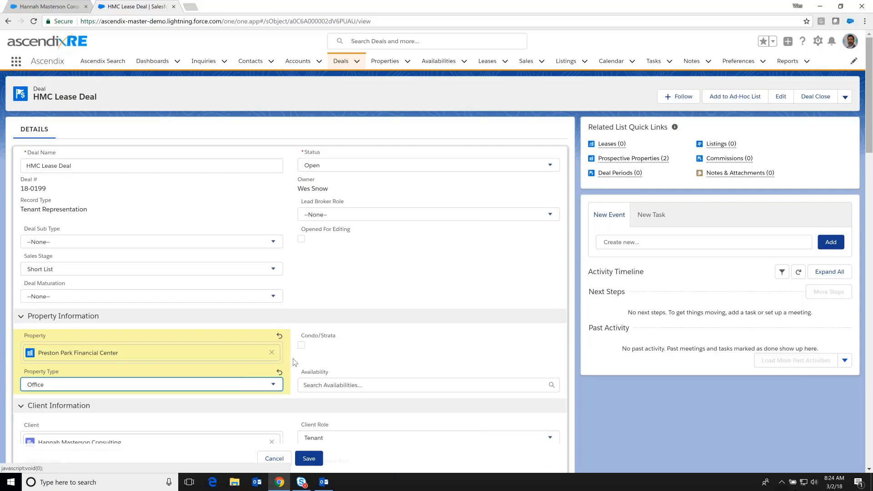
Set Transwestern Commercial Services LLC as listing broker and Griffin Partners as owner/landlord, then save.
scroll(294, 362, "down", 5)
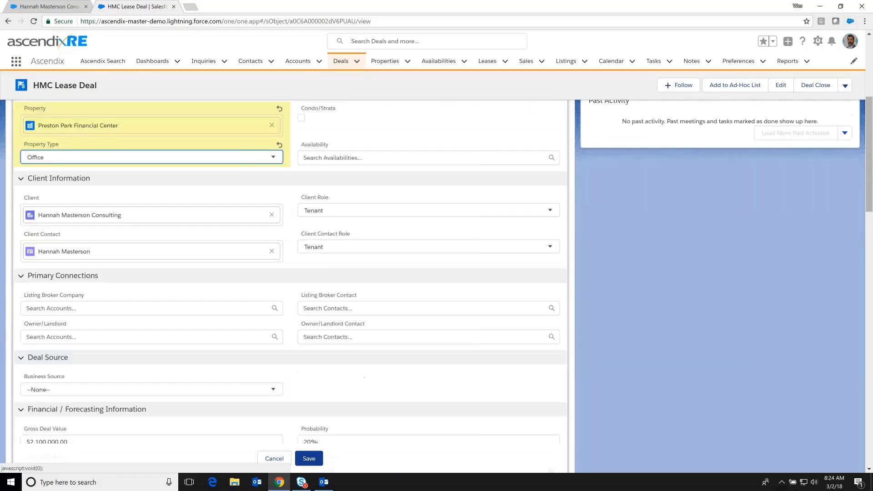
left_click(133, 310)
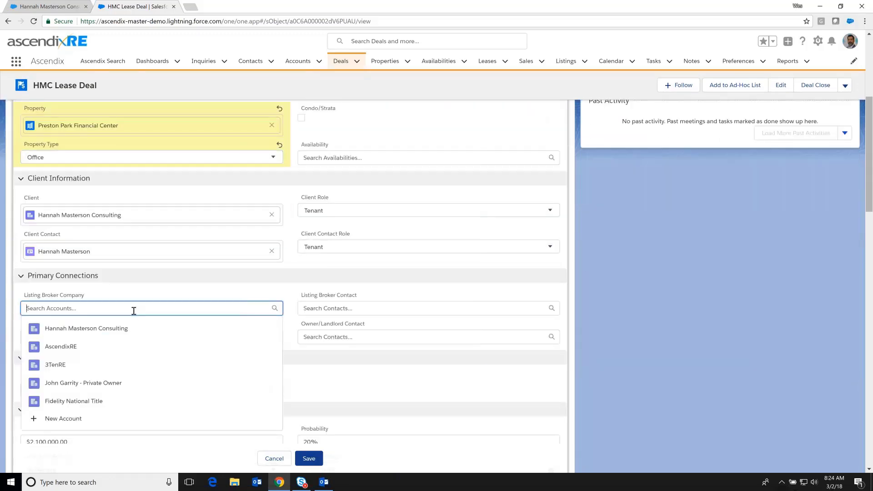
type("trans")
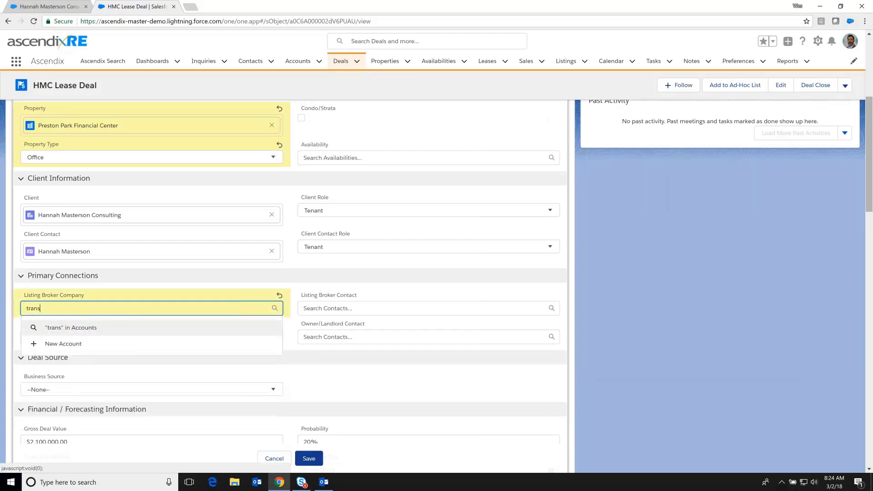
left_click(87, 347)
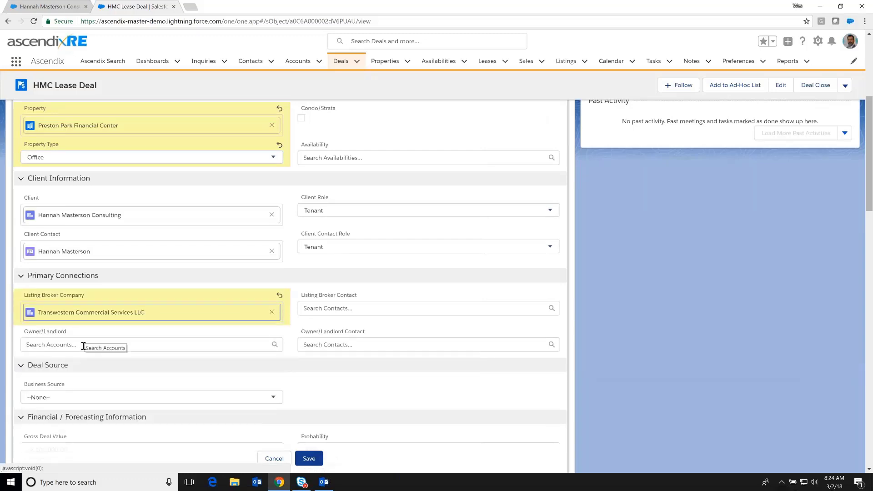
left_click(82, 345)
type("Griff")
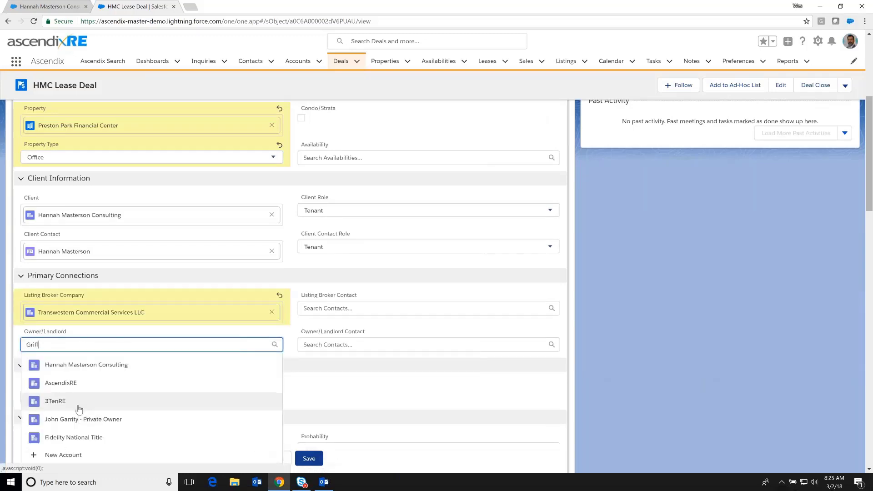
type("in")
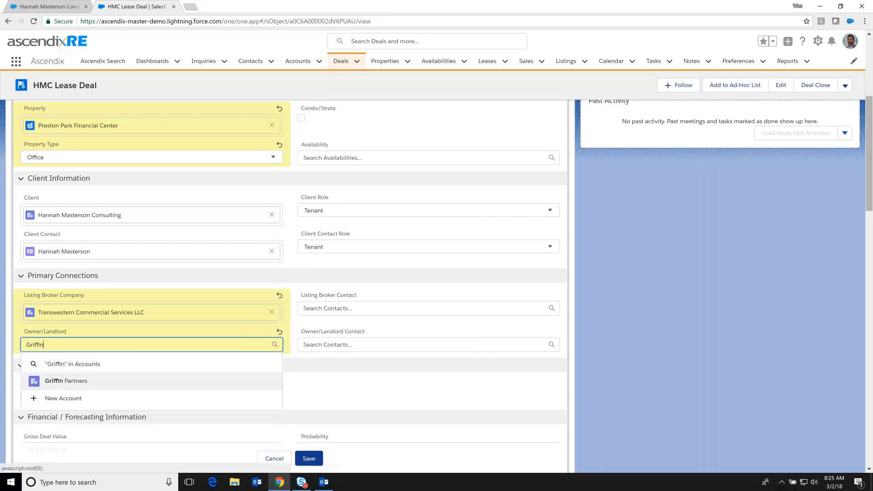
left_click(91, 385)
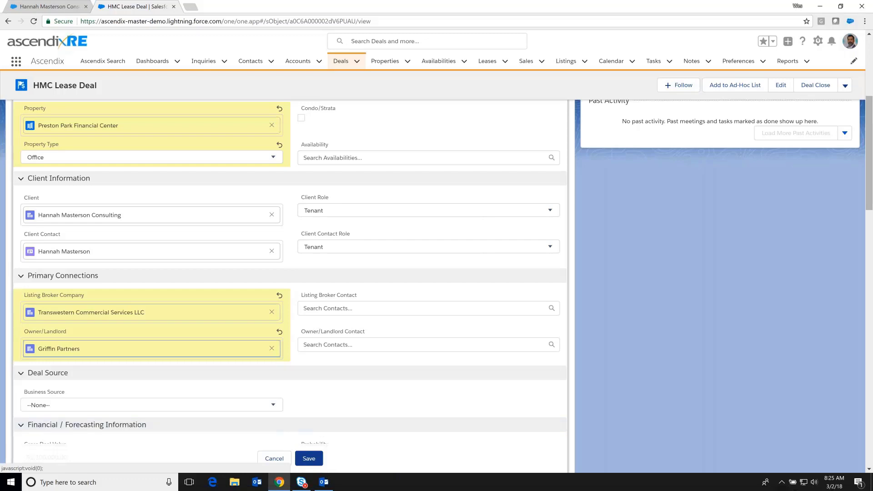
left_click(308, 458)
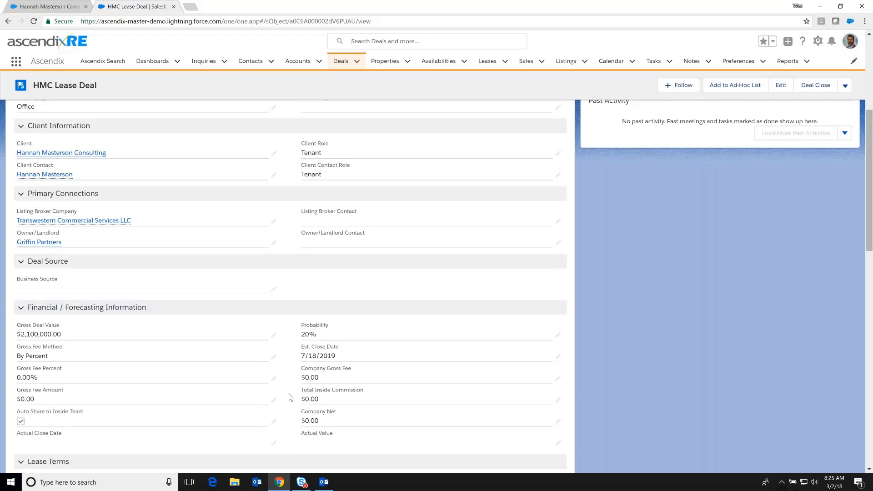
scroll(293, 213, "up", 2)
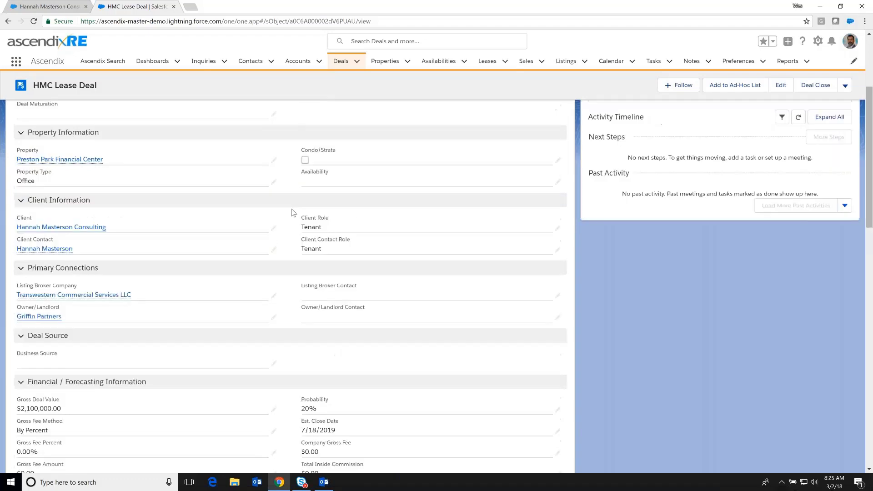
scroll(293, 212, "up", 3)
mouse_move(601, 160)
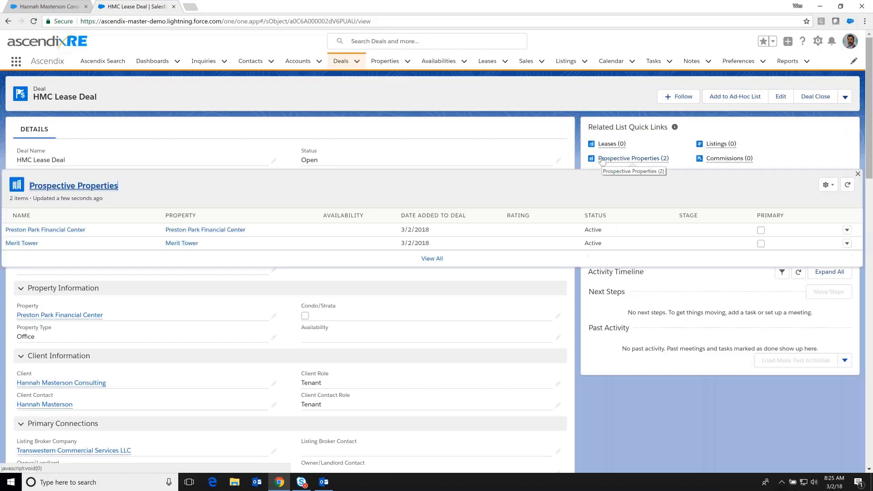